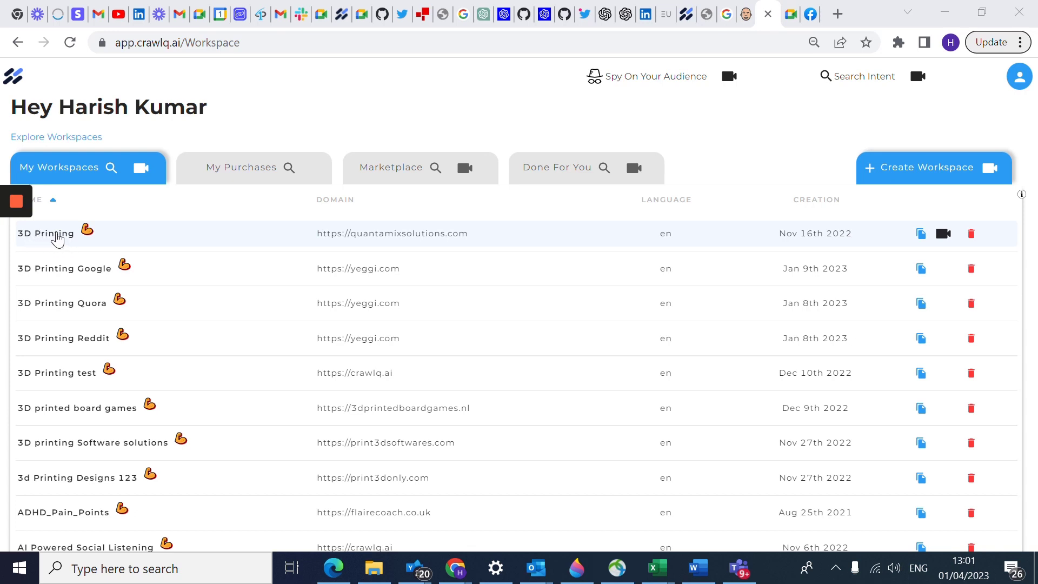
- Clone the 3D Printing workspace under the name "3D Printing New Persona" and reload the workspace list
{"action": "left_click", "coordinate": [922, 241]}
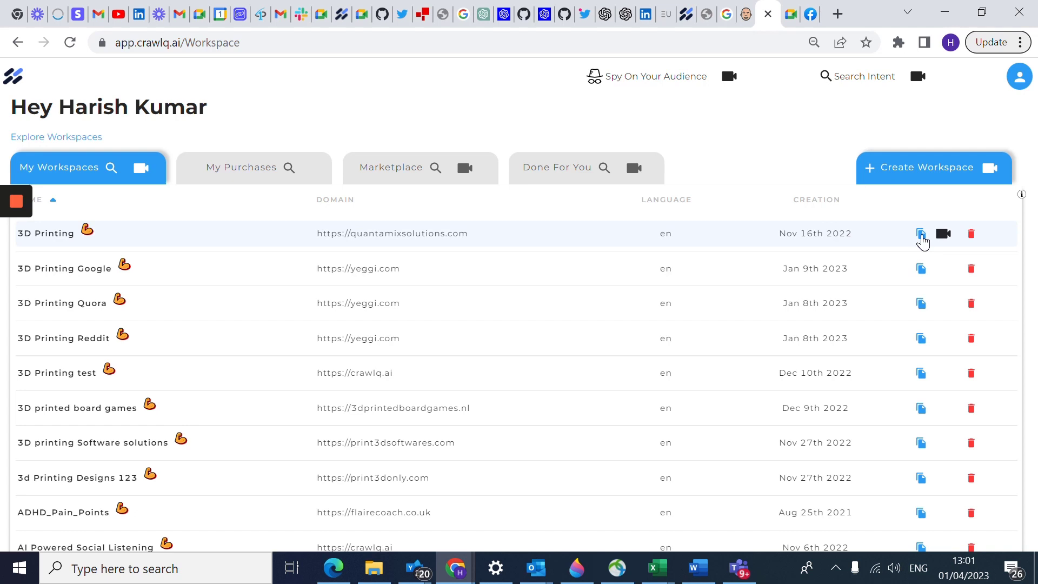
{"action": "left_click", "coordinate": [921, 234]}
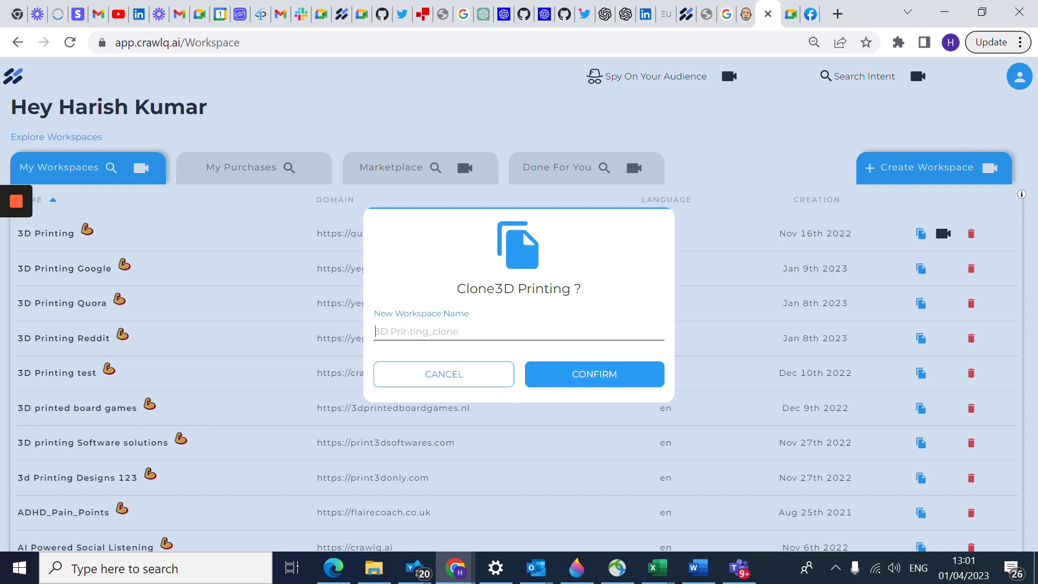
{"action": "type", "text": "#"}
{"action": "key", "text": "BackSpace"}
{"action": "type", "text": "3D Printing New Persona"}
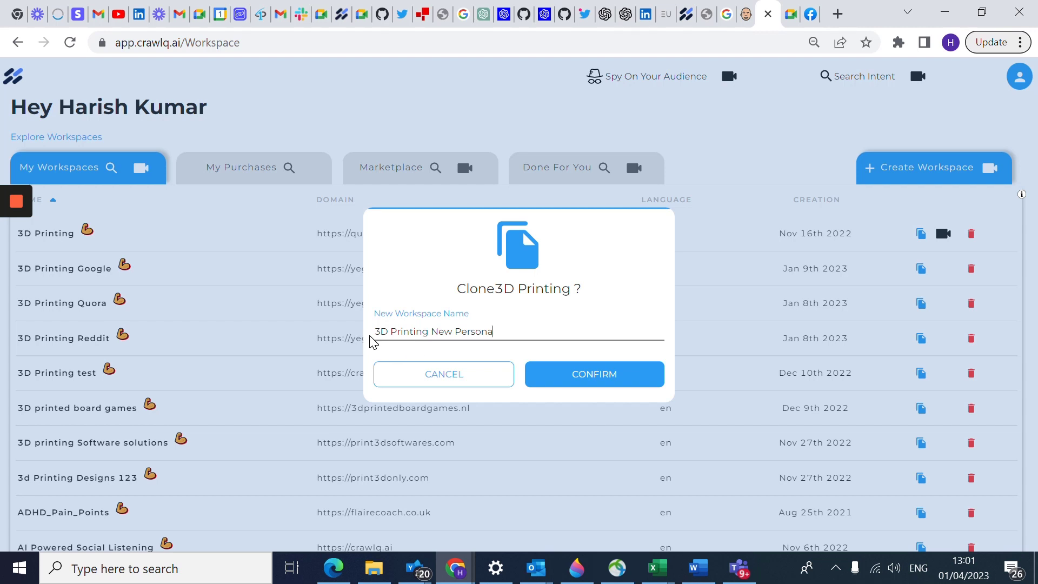
{"action": "left_click", "coordinate": [588, 378]}
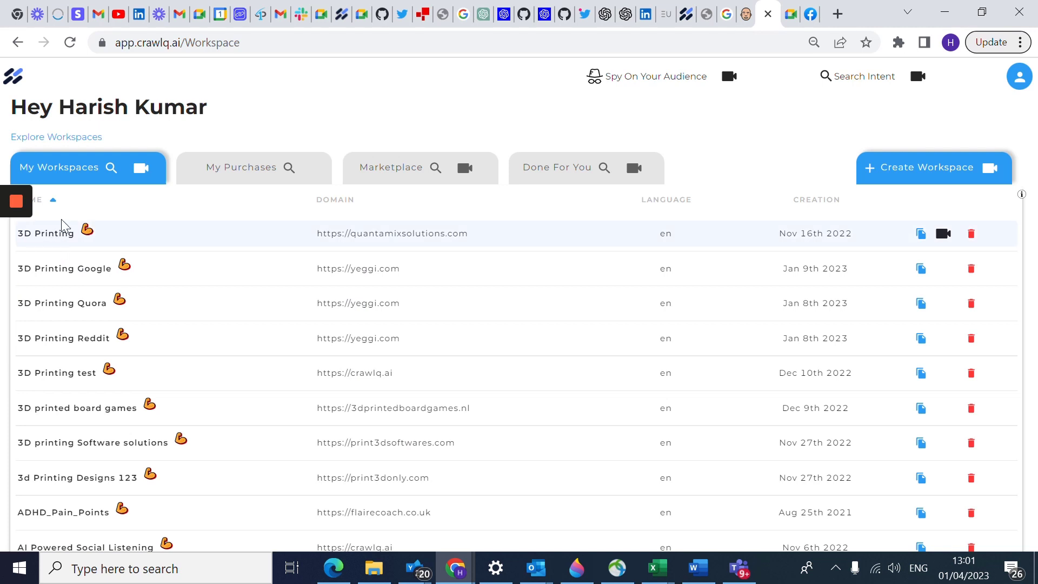
{"action": "left_click", "coordinate": [70, 42]}
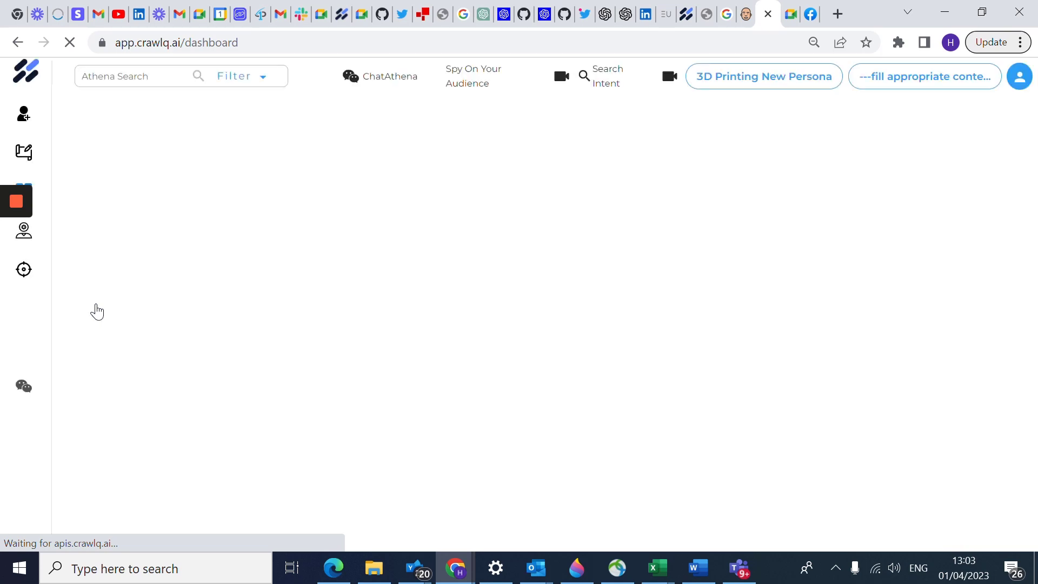
- Open the Attract level of Market Research for the 3D Printing New Persona workspace
{"action": "scroll", "coordinate": [178, 329], "scroll_direction": "down", "scroll_amount": 3}
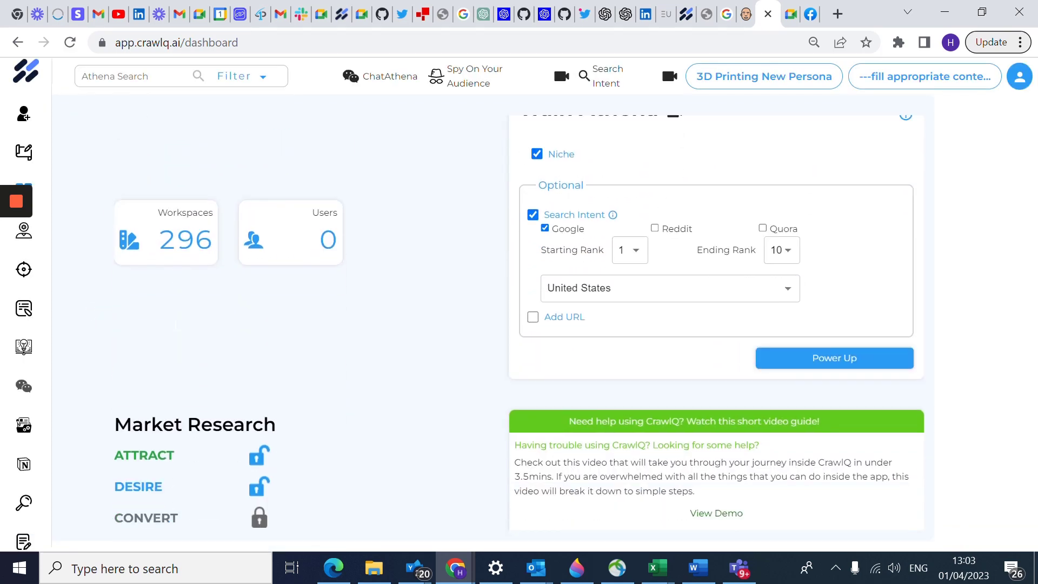
{"action": "scroll", "coordinate": [171, 403], "scroll_direction": "down", "scroll_amount": 3}
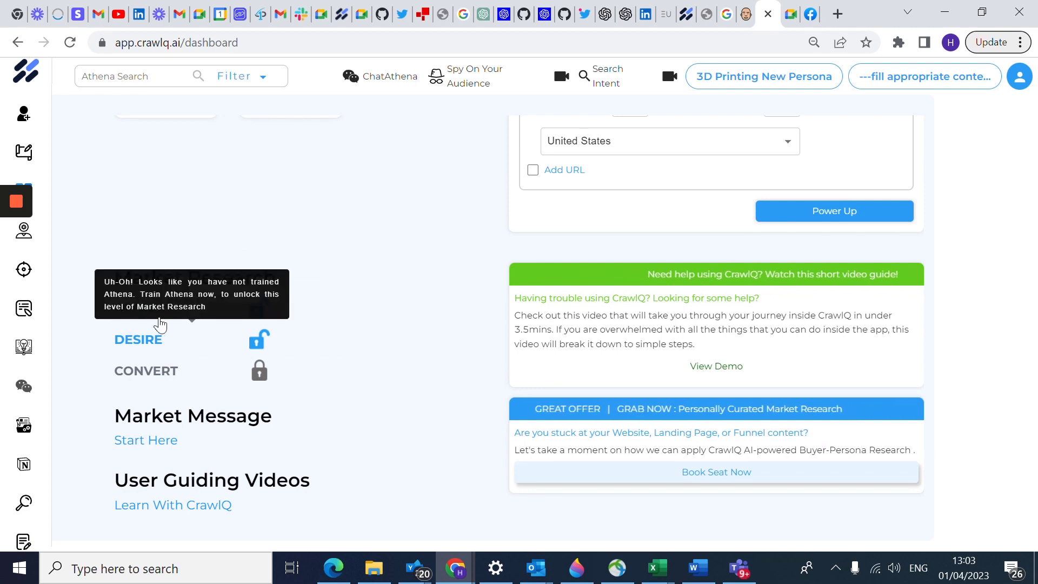
{"action": "left_click", "coordinate": [157, 319]}
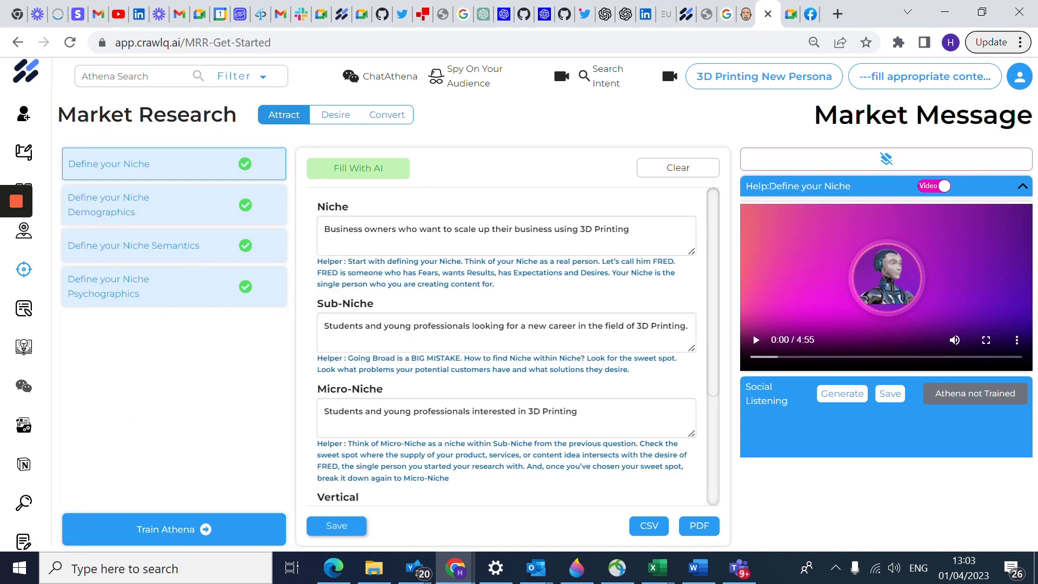
- Add "Small" in front of "Business owners" in the Niche answer
{"action": "left_click_drag", "start_coordinate": [324, 229], "coordinate": [360, 227]}
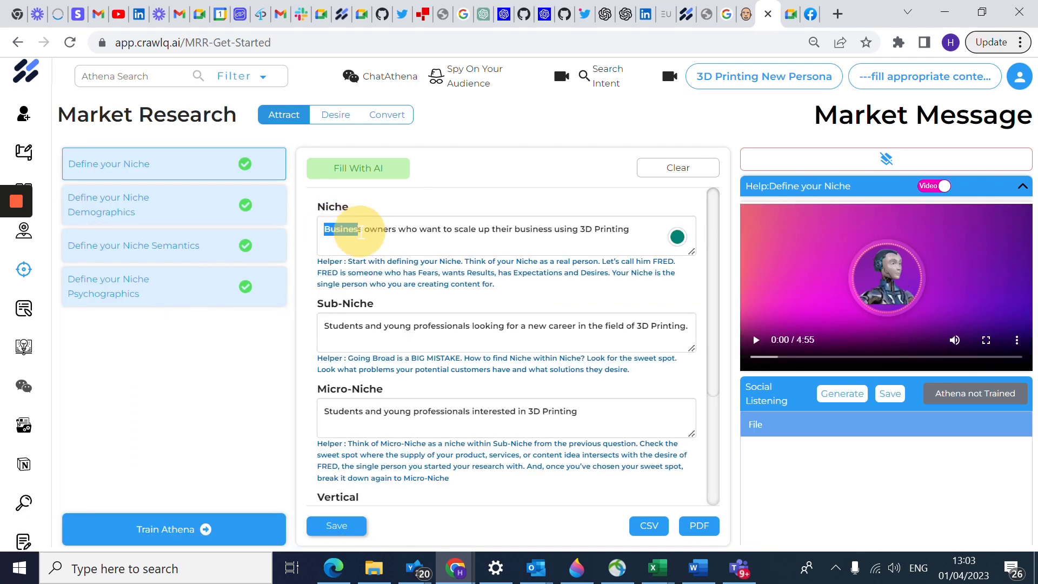
{"action": "left_click", "coordinate": [324, 228]}
{"action": "left_click", "coordinate": [325, 228]}
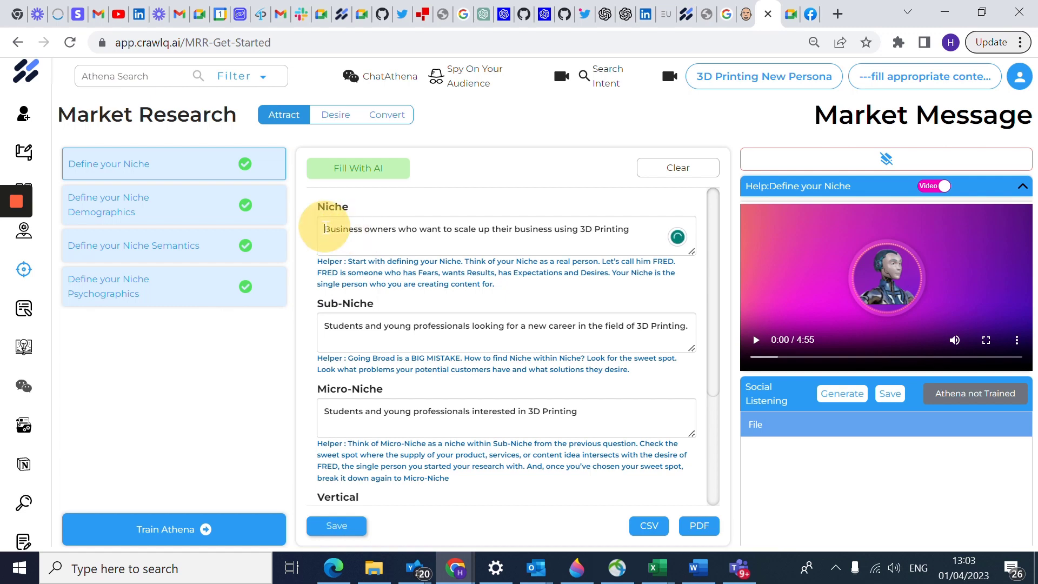
{"action": "type", "text": "Small"}
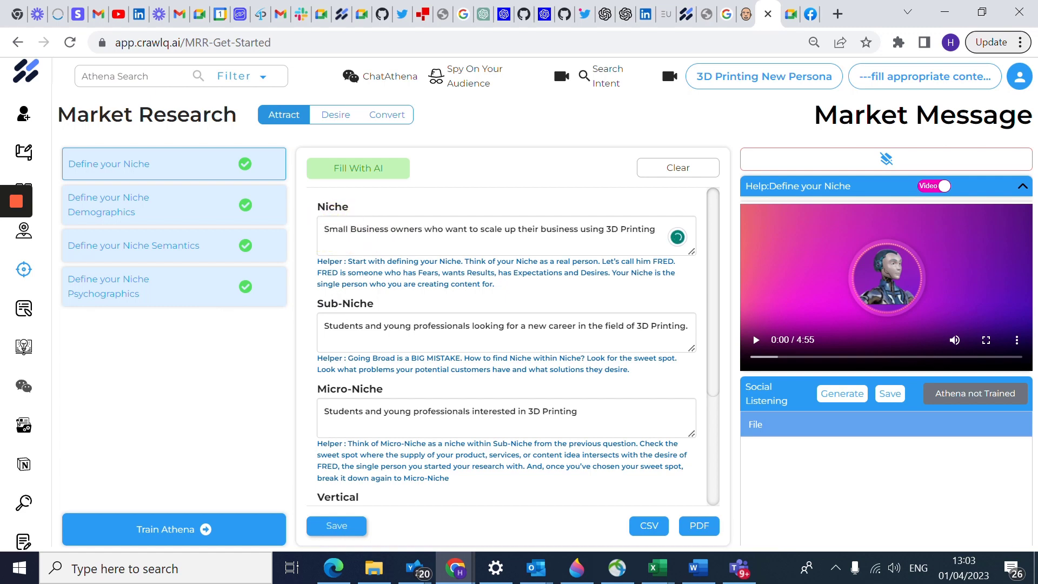
- Replace "Students and" at the start of the Sub-Niche answer with "Small Busiens Owerns"
{"action": "left_click_drag", "start_coordinate": [324, 326], "coordinate": [383, 328]}
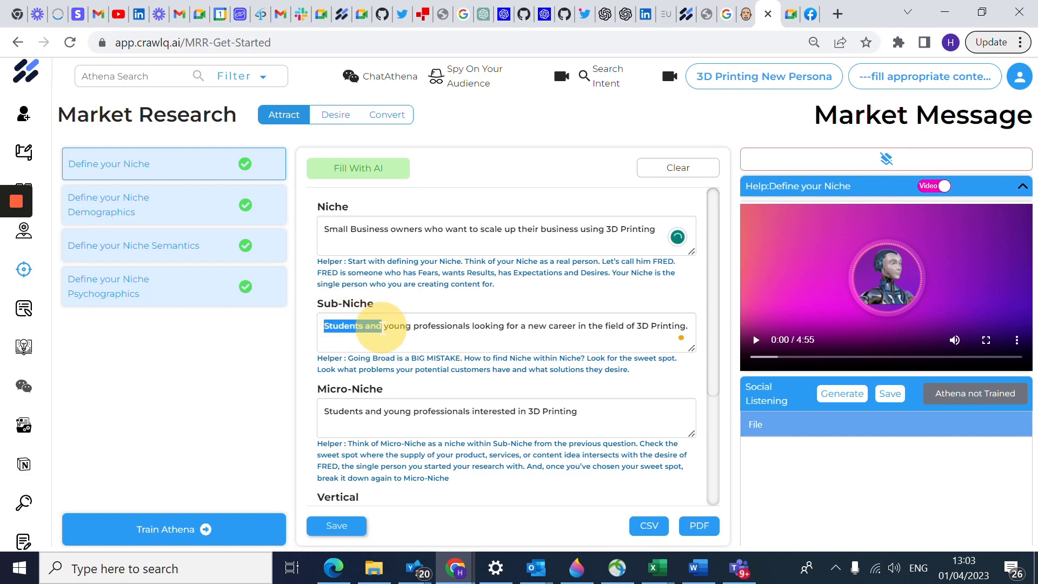
{"action": "type", "text": "Small Busien"}
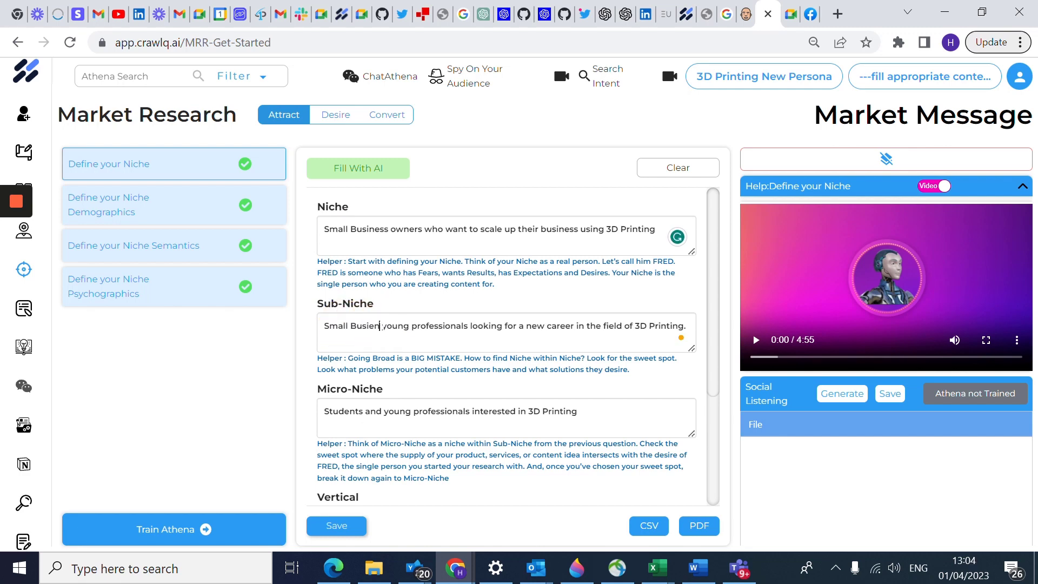
{"action": "key", "text": "BackSpace"}
{"action": "key", "text": "BackSpace"}
{"action": "type", "text": "ness Owners"}
- Change the persona in the Ideal Prospect Overview to a male first name and replace "mother" with "father"
{"action": "scroll", "coordinate": [403, 362], "scroll_direction": "down", "scroll_amount": 3}
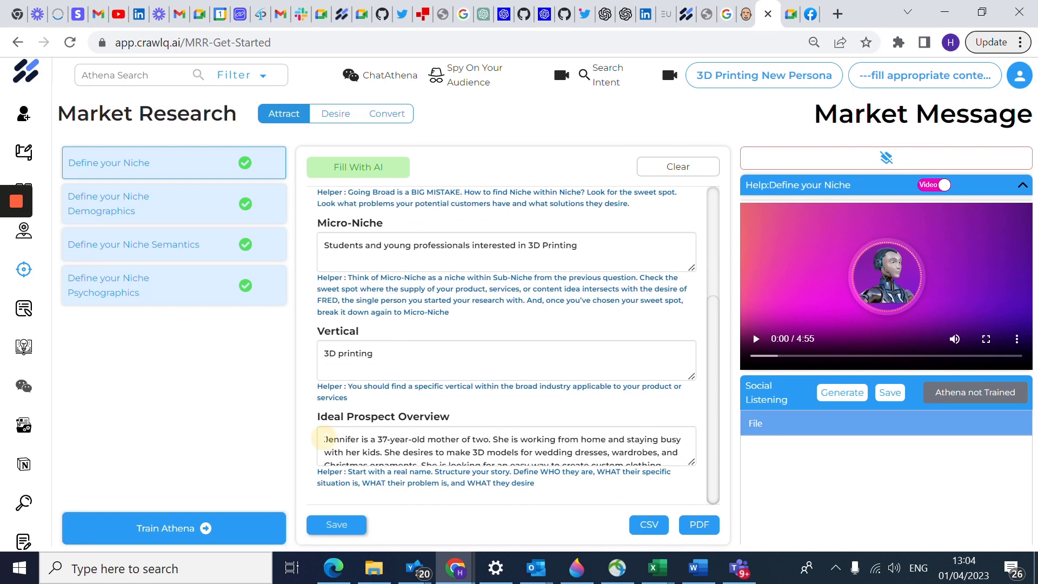
{"action": "double_click", "coordinate": [331, 439]}
{"action": "type", "text": "Samuel"}
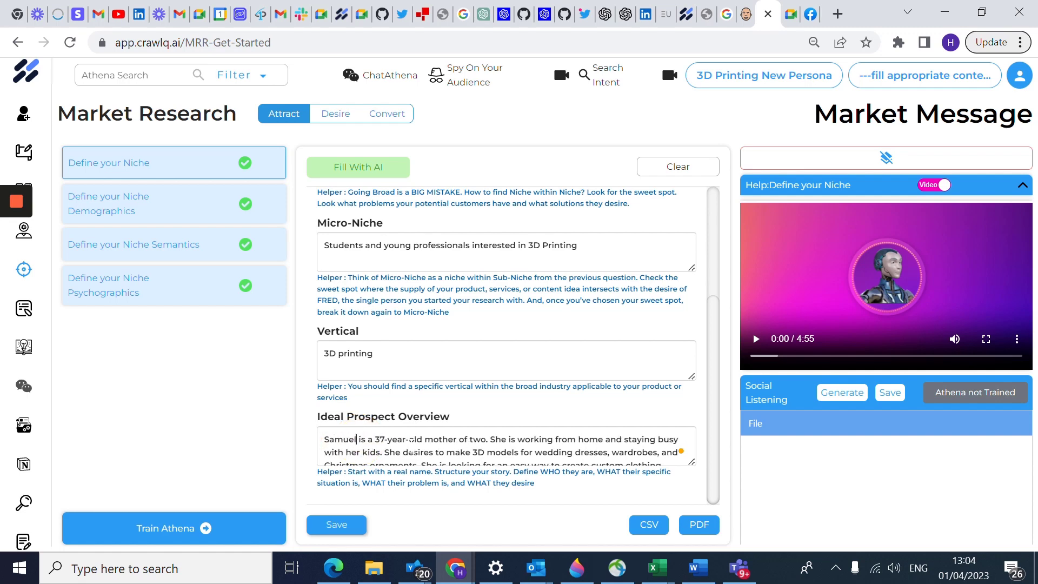
{"action": "left_click_drag", "start_coordinate": [425, 439], "coordinate": [456, 439]}
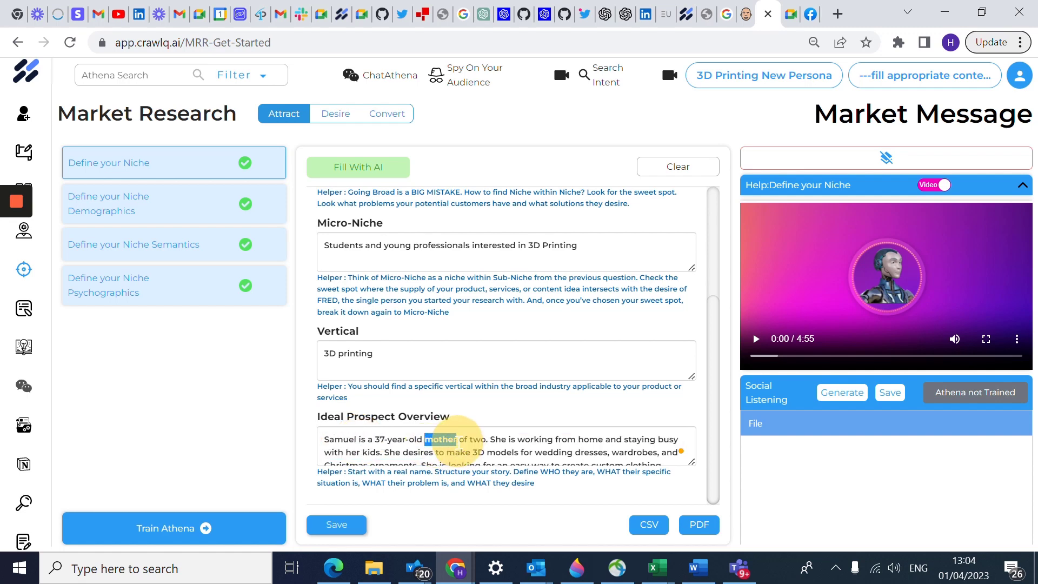
{"action": "type", "text": "father"}
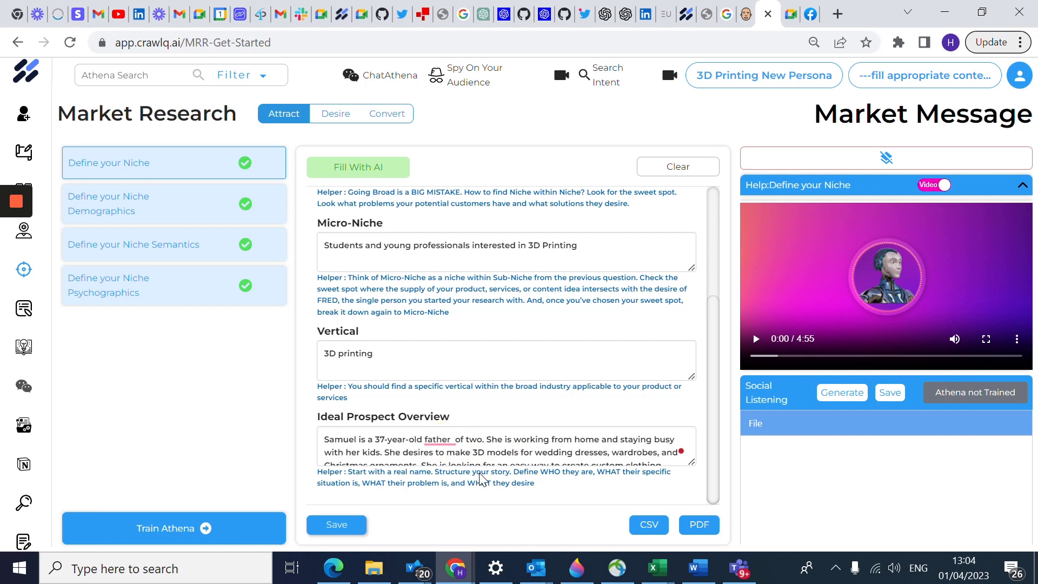
- Replace each "She" in the Ideal Prospect Overview with "He"
{"action": "double_click", "coordinate": [490, 439]}
{"action": "type", "text": "He"}
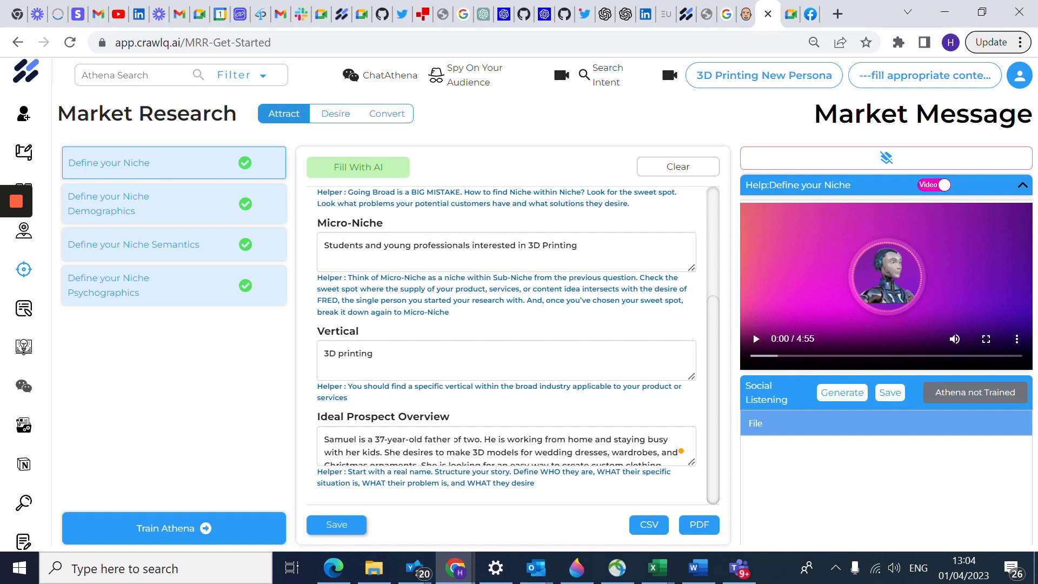
{"action": "double_click", "coordinate": [400, 452]}
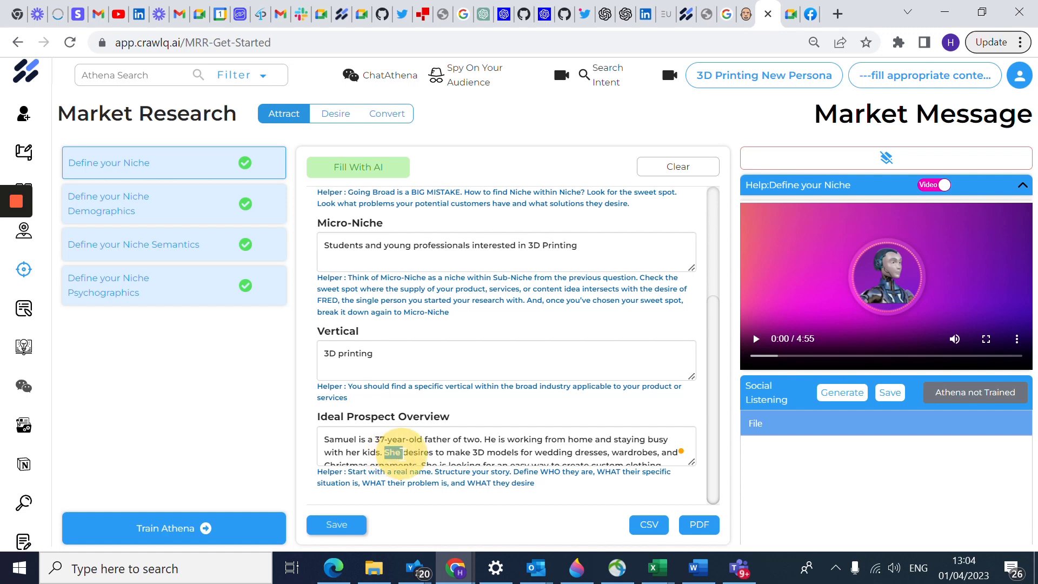
{"action": "type", "text": "He"}
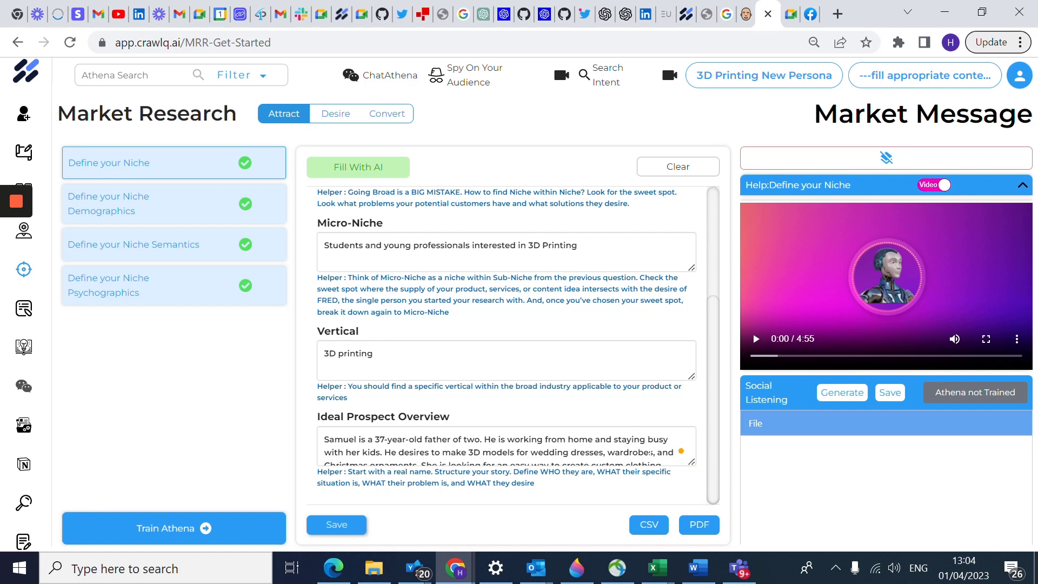
{"action": "scroll", "coordinate": [650, 453], "scroll_direction": "down", "scroll_amount": 1}
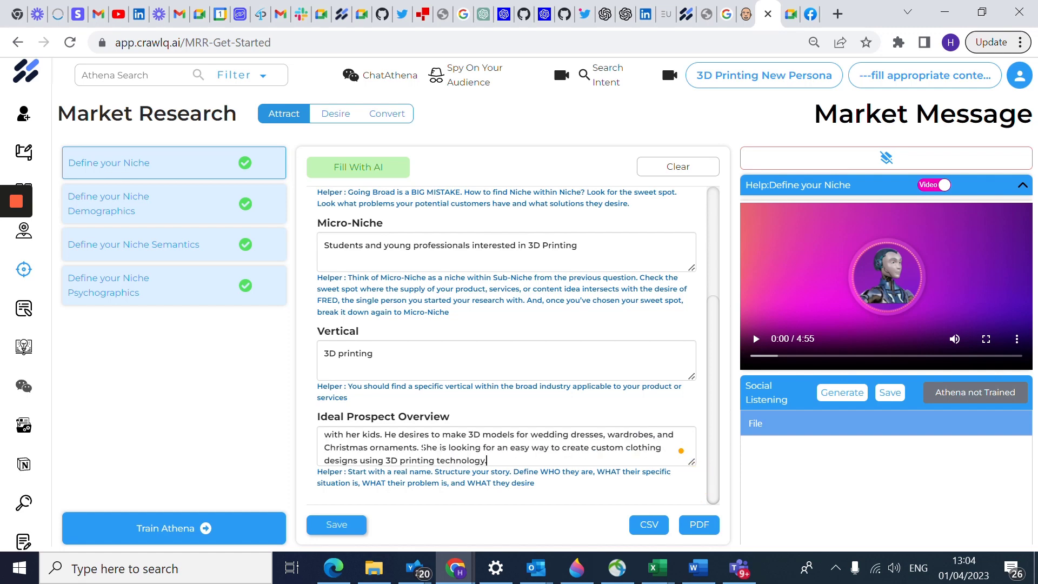
{"action": "double_click", "coordinate": [427, 447]}
{"action": "type", "text": "He"}
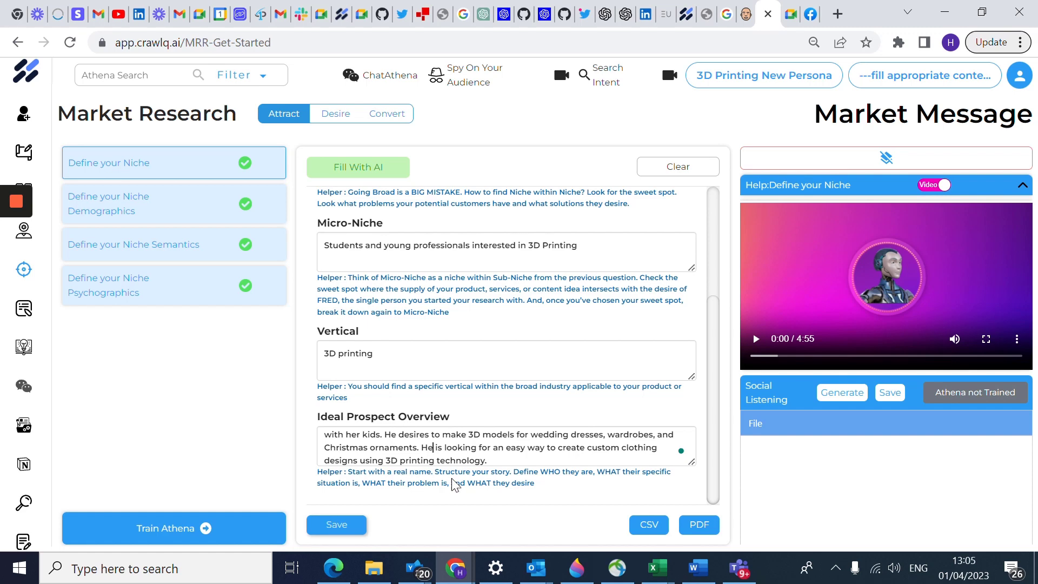
- Proceed from the Attract level to the dashboard and power up Athena's training with Niche and Google Search Intent for United States
{"action": "scroll", "coordinate": [398, 290], "scroll_direction": "up", "scroll_amount": 3}
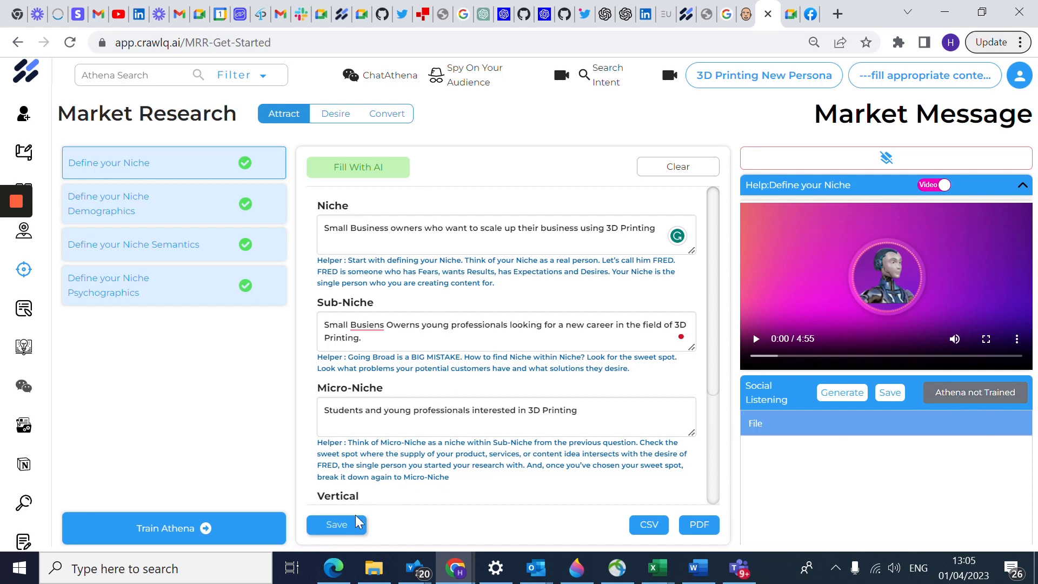
{"action": "left_click", "coordinate": [234, 531]}
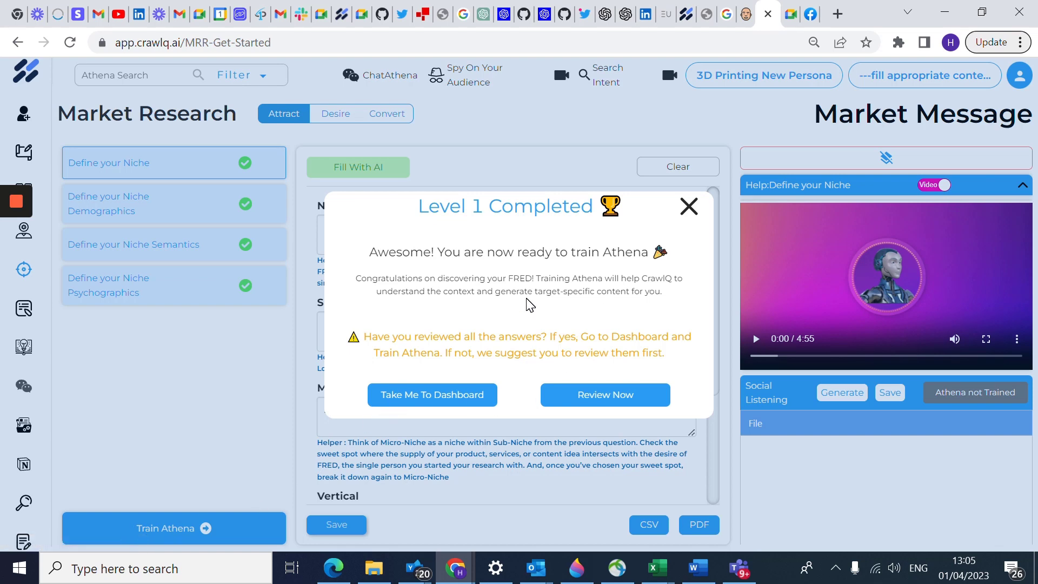
{"action": "left_click", "coordinate": [441, 402]}
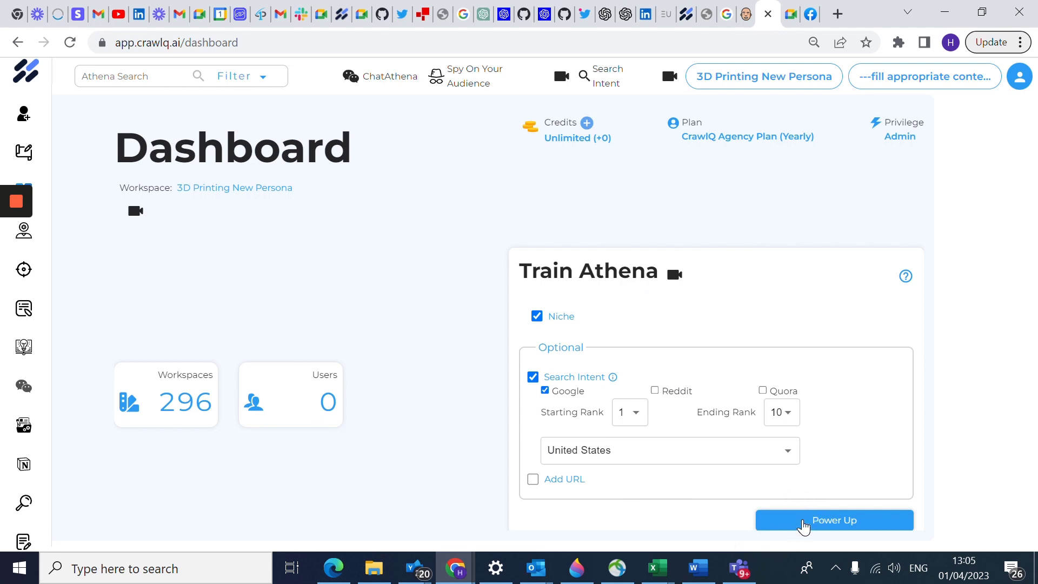
{"action": "scroll", "coordinate": [804, 514], "scroll_direction": "down", "scroll_amount": 2}
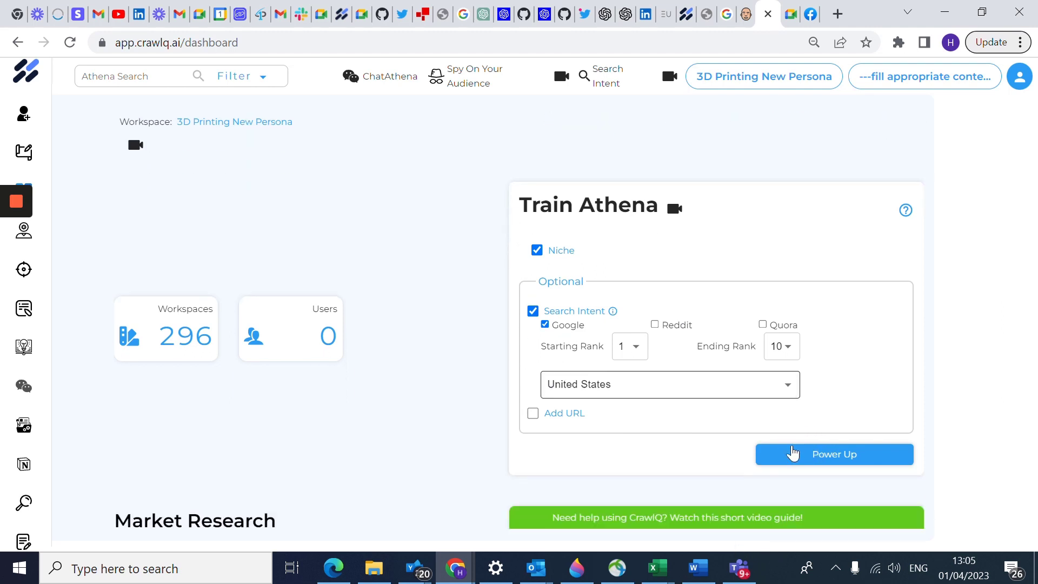
{"action": "left_click", "coordinate": [794, 452]}
{"action": "left_click", "coordinate": [498, 306]}
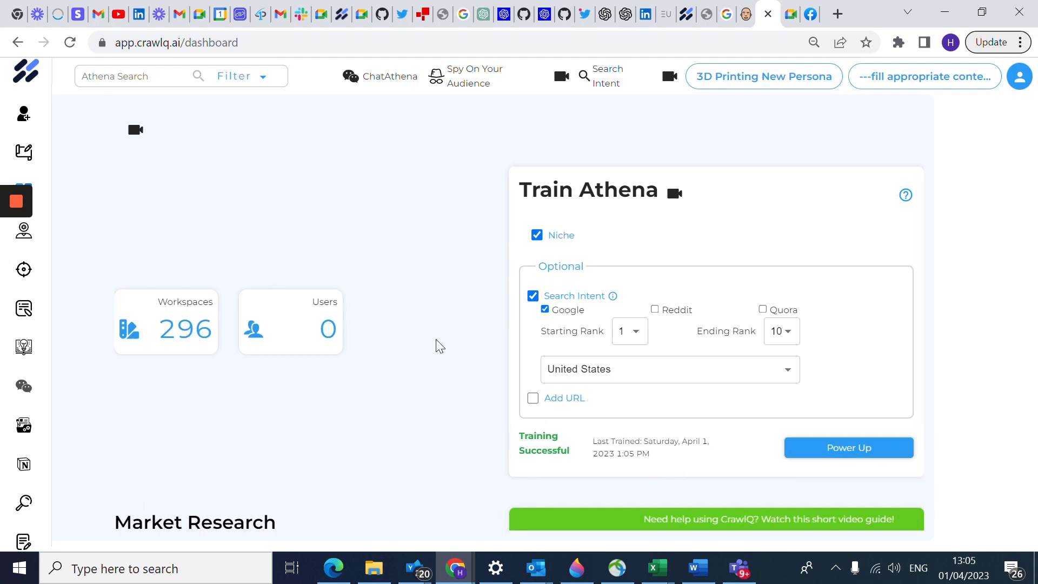
- Open ChatAthena and send the question "Describe my Ideal Prospect overview"
{"action": "left_click", "coordinate": [380, 88]}
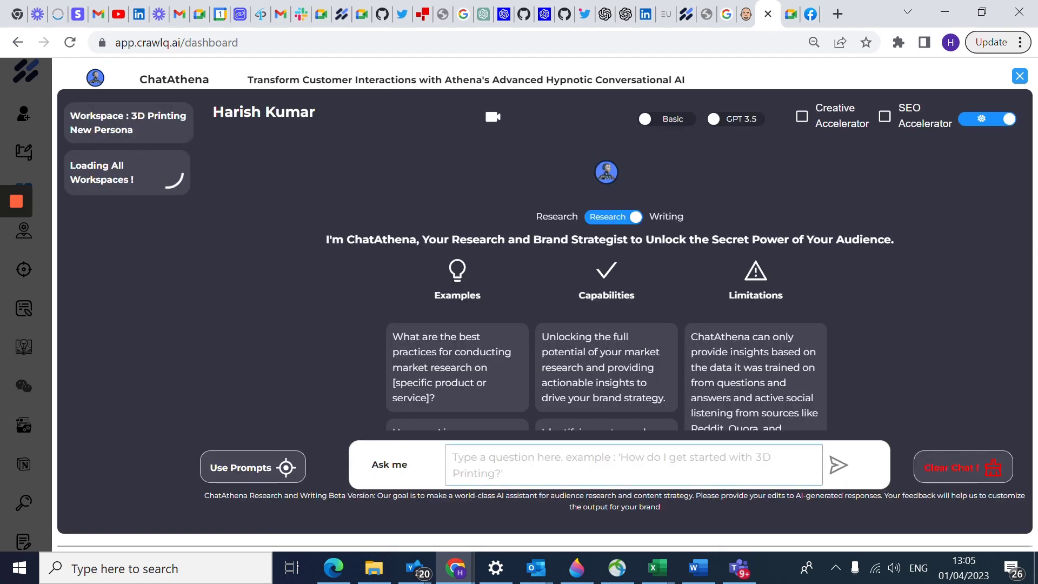
{"action": "left_click", "coordinate": [474, 458]}
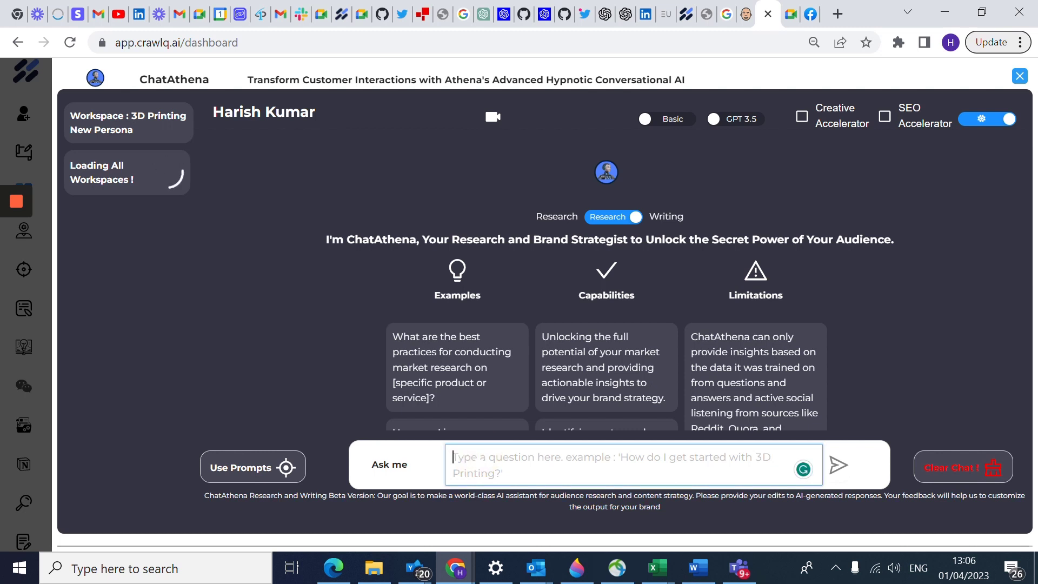
{"action": "type", "text": "Describe m"}
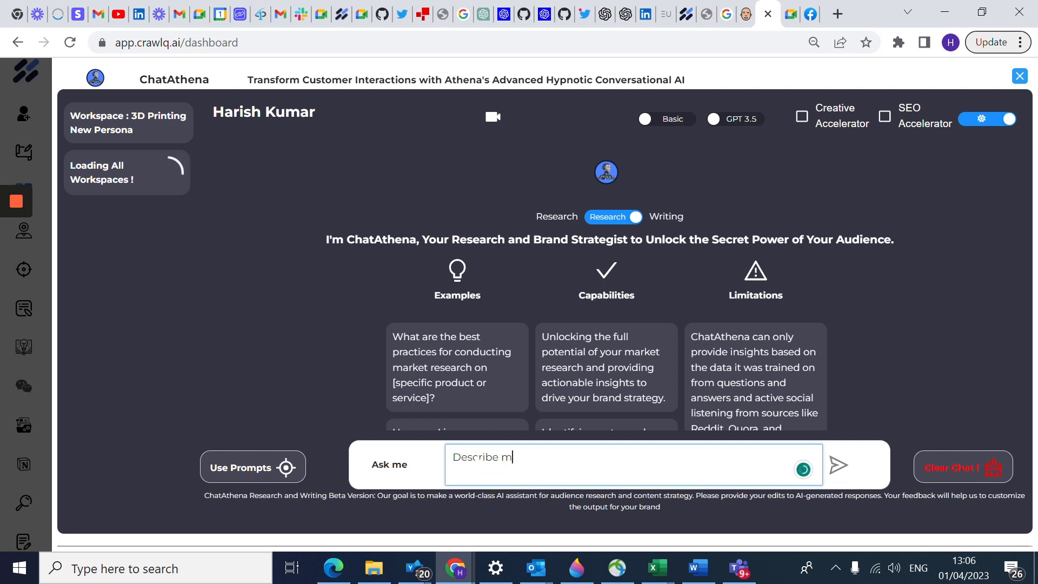
{"action": "type", "text": "y Ideal Pro"}
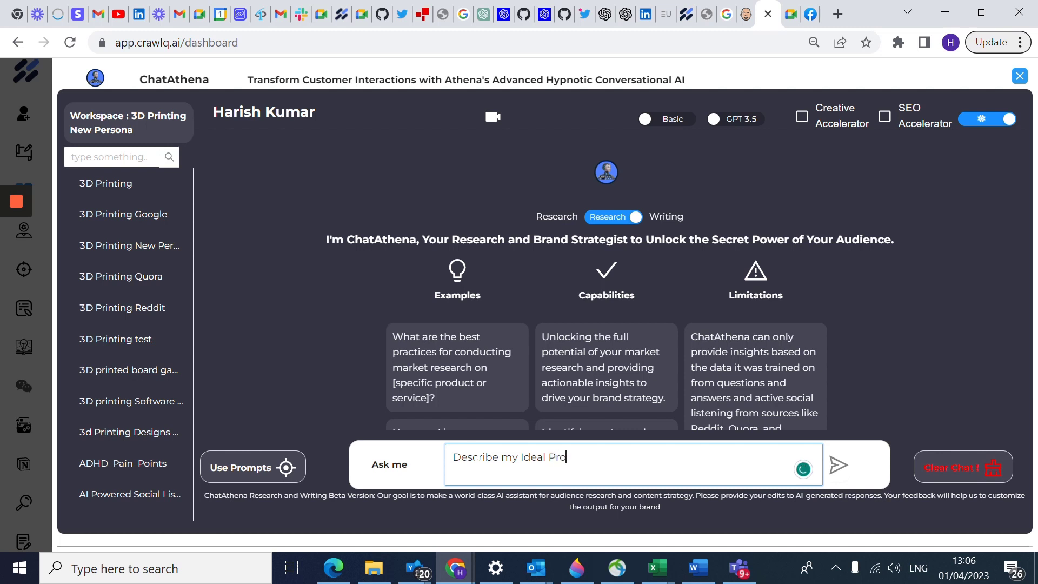
{"action": "type", "text": "spect overview"}
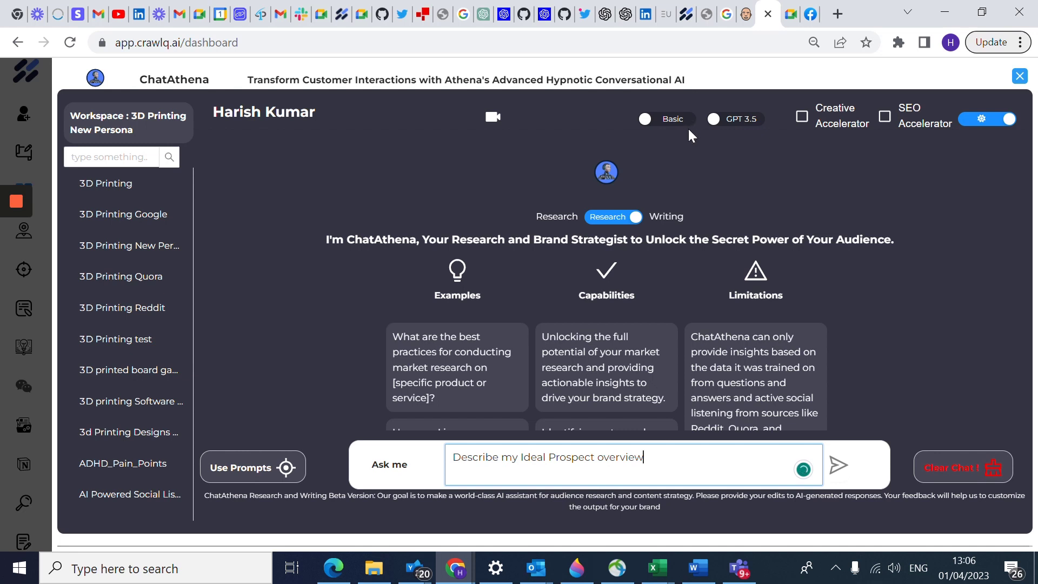
{"action": "left_click", "coordinate": [837, 475]}
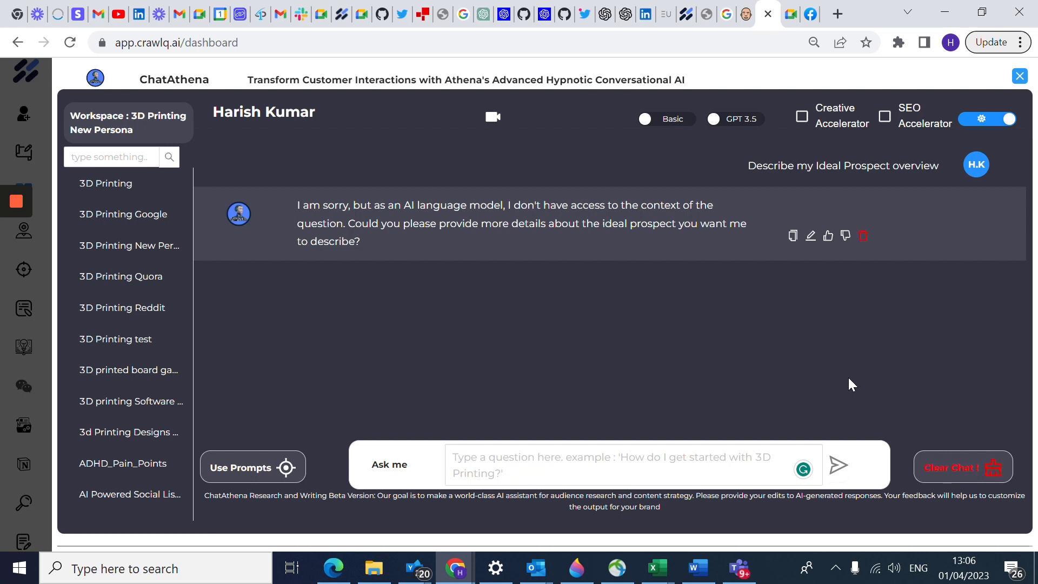
- Switch the chat from Basic to Advanced mode, keeping Market Research as its data source
{"action": "left_click", "coordinate": [674, 114]}
{"action": "left_click", "coordinate": [544, 145]}
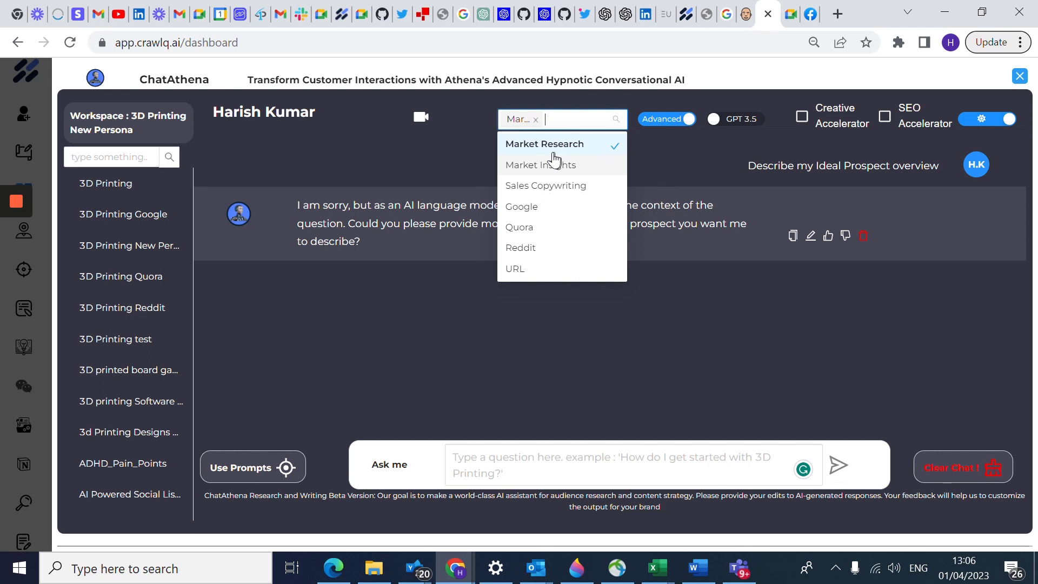
{"action": "left_click", "coordinate": [679, 146]}
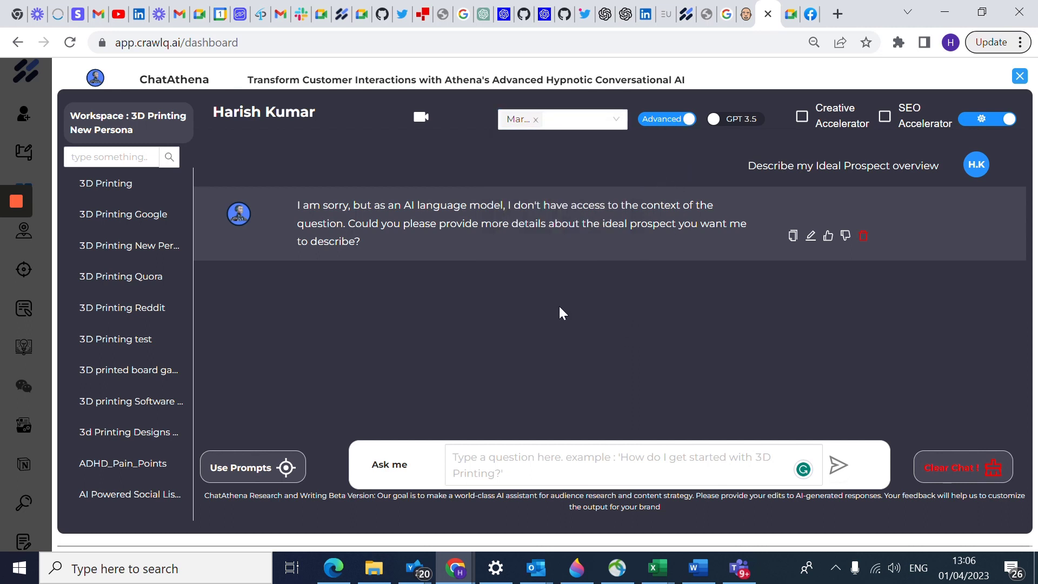
- Send ChatAthena the question "Describe in details my ideal prospect overview" and read through its answer
{"action": "left_click", "coordinate": [475, 460]}
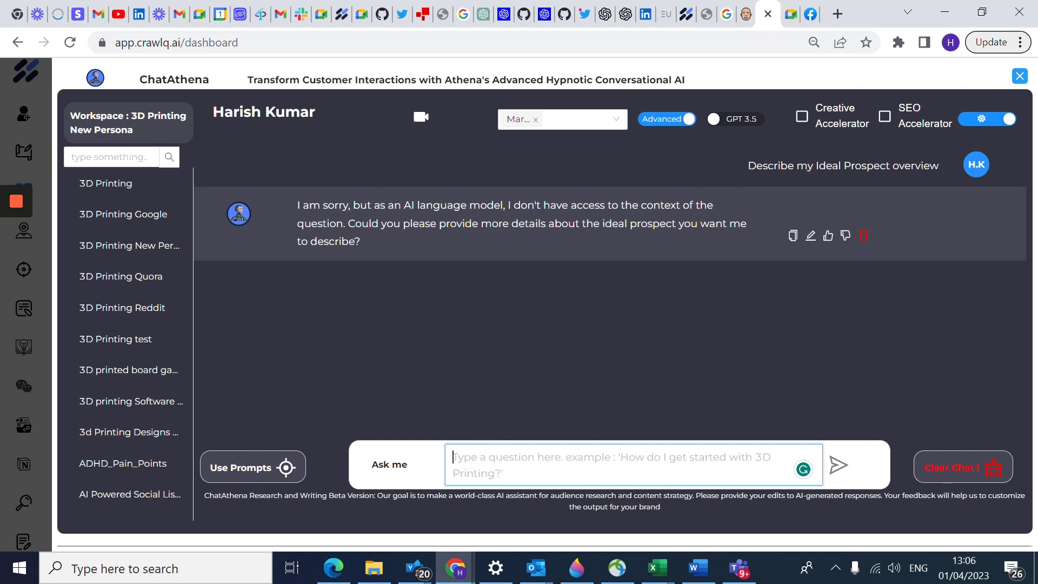
{"action": "type", "text": "Describe in"}
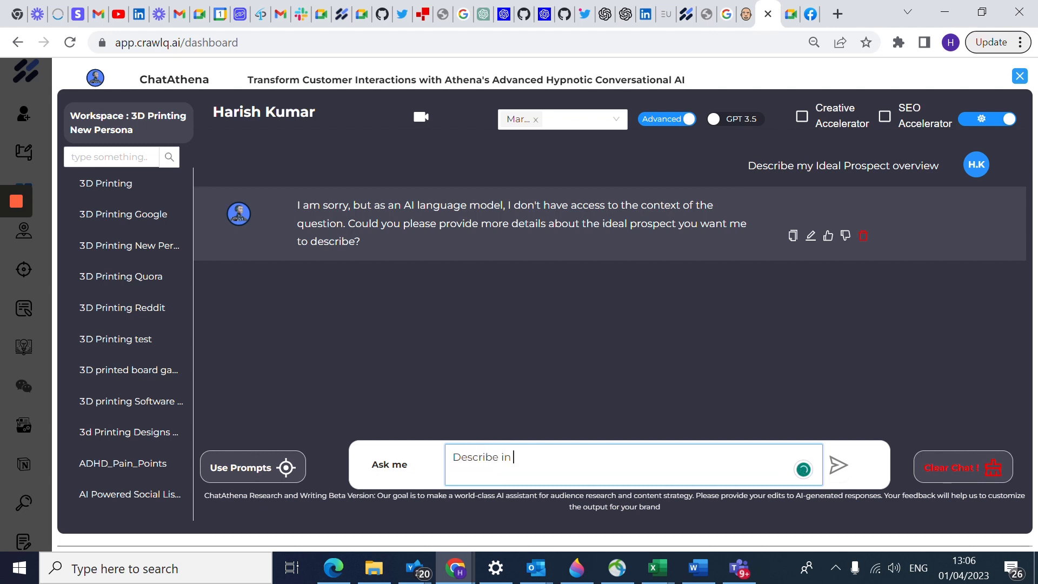
{"action": "type", "text": " details my ideal props"}
{"action": "key", "text": "BackSpace"}
{"action": "type", "text": "ops"}
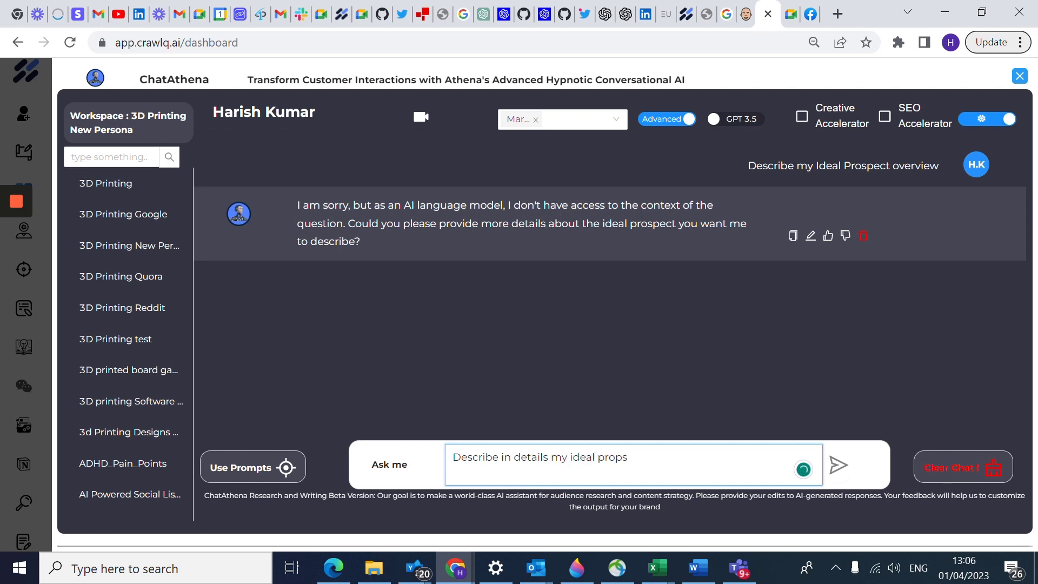
{"action": "key", "text": "BackSpace"}
{"action": "type", "text": "spect overview"}
{"action": "left_click", "coordinate": [838, 464]}
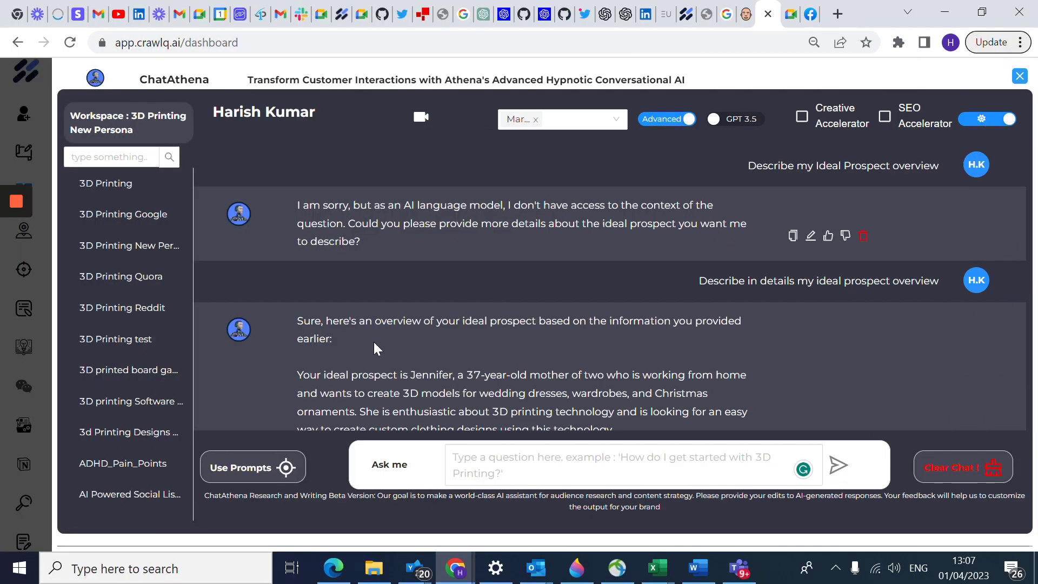
{"action": "scroll", "coordinate": [374, 343], "scroll_direction": "down", "scroll_amount": 2}
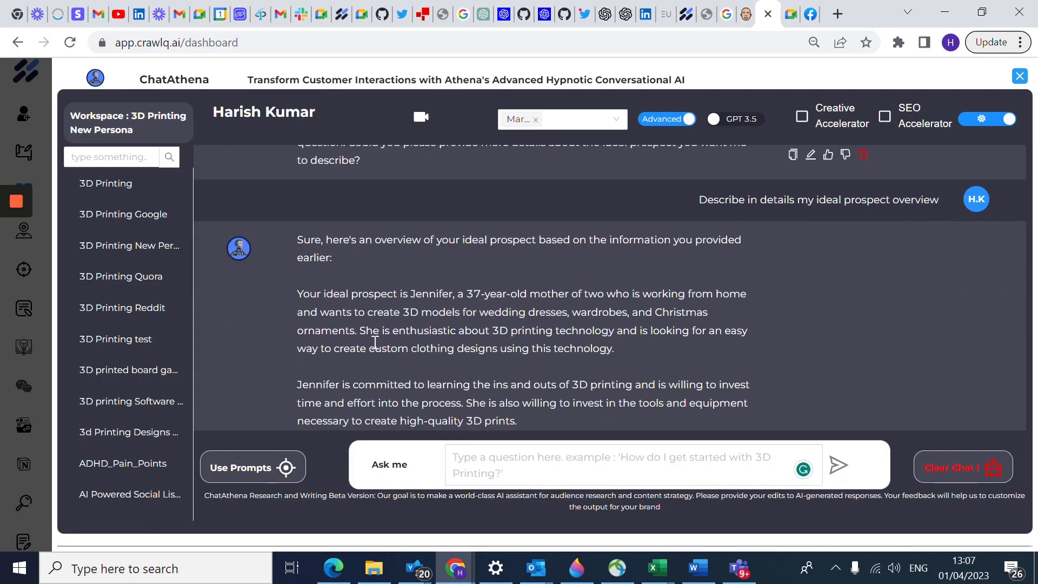
{"action": "scroll", "coordinate": [376, 339], "scroll_direction": "down", "scroll_amount": 2}
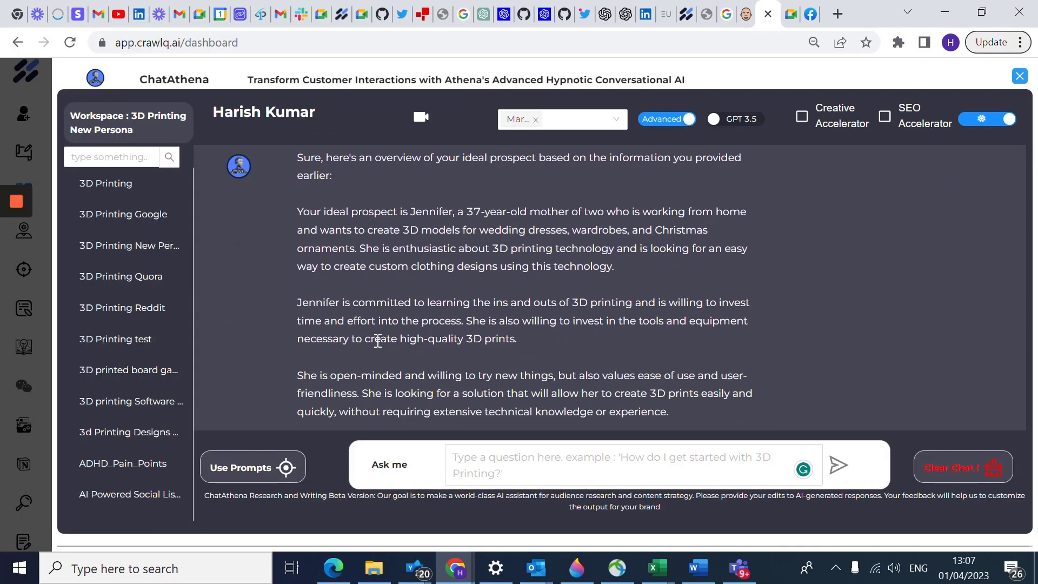
{"action": "scroll", "coordinate": [377, 340], "scroll_direction": "down", "scroll_amount": 2}
{"action": "scroll", "coordinate": [376, 340], "scroll_direction": "up", "scroll_amount": 4}
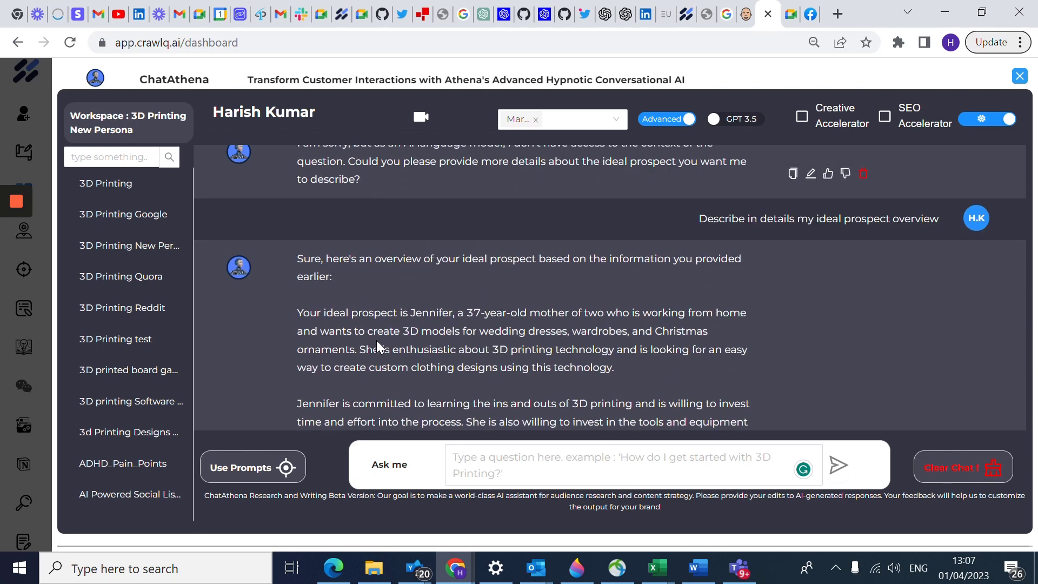
{"action": "scroll", "coordinate": [376, 340], "scroll_direction": "down", "scroll_amount": 2}
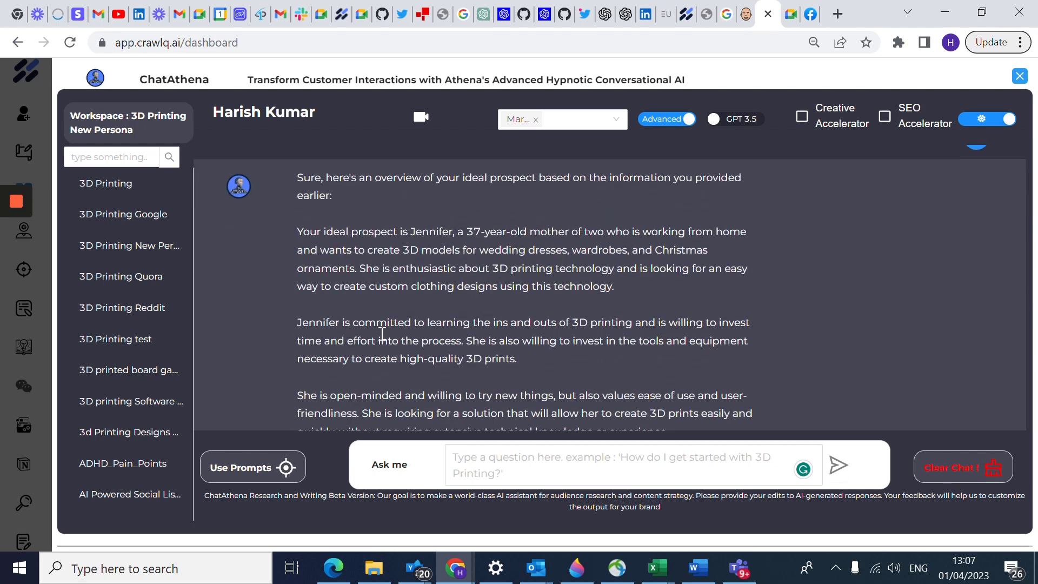
- Close ChatAthena and open the Attract level of Market Research
{"action": "left_click", "coordinate": [42, 115]}
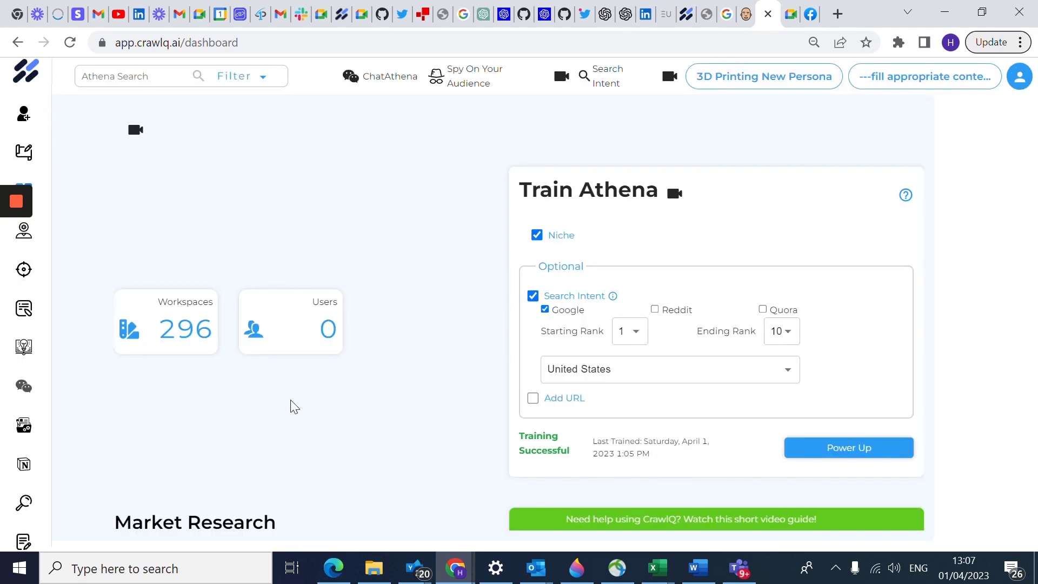
{"action": "scroll", "coordinate": [214, 422], "scroll_direction": "down", "scroll_amount": 3}
{"action": "left_click", "coordinate": [145, 394]}
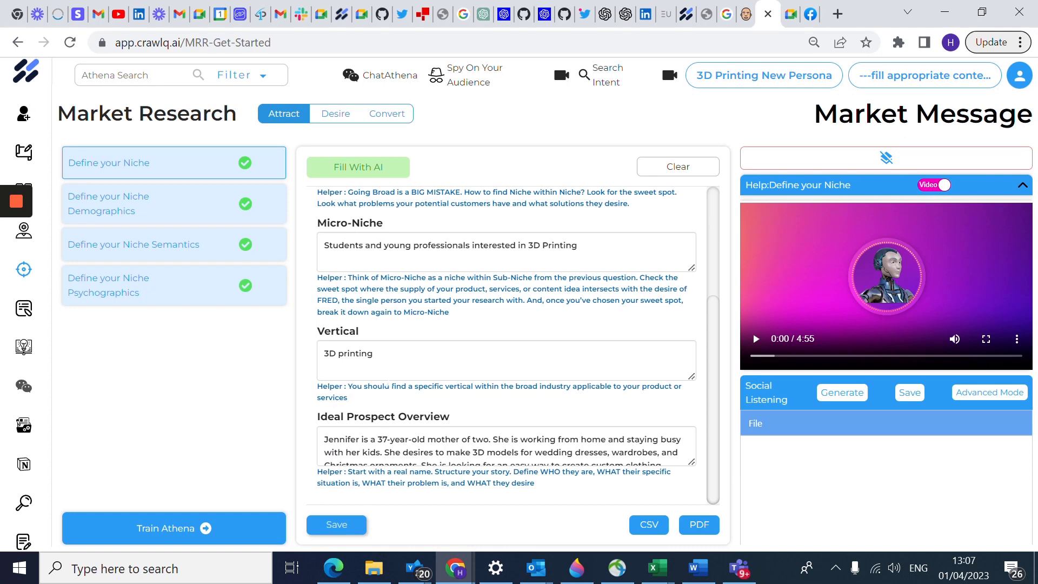
- Make the Niche, Sub-Niche and Micro-Niche descriptions begin with "Small Business owners", replacing "Students" in the latter two
{"action": "scroll", "coordinate": [506, 346], "scroll_direction": "up", "scroll_amount": 3}
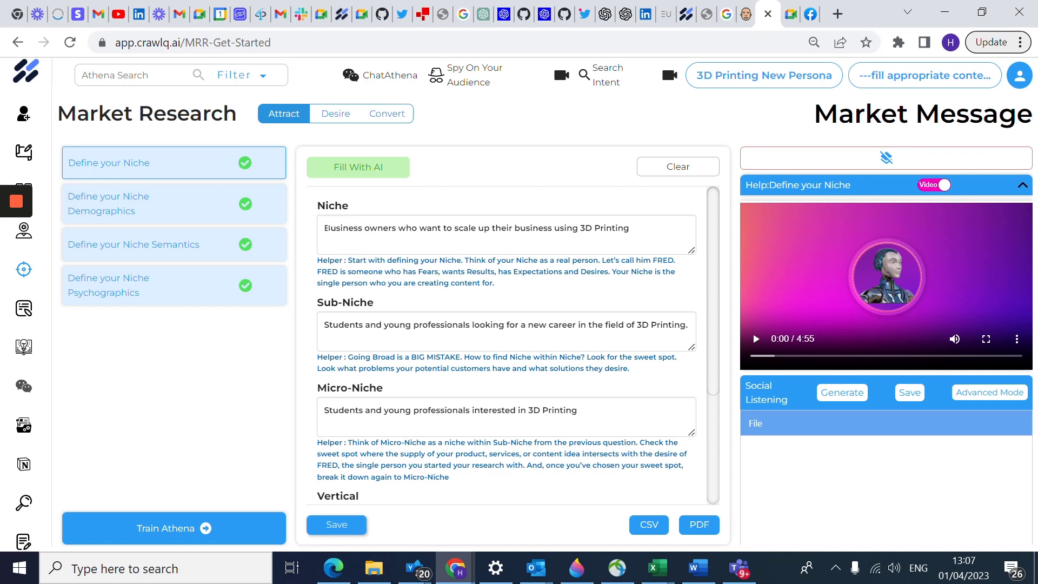
{"action": "left_click_drag", "start_coordinate": [326, 227], "coordinate": [425, 227]}
{"action": "type", "text": "Small Business"}
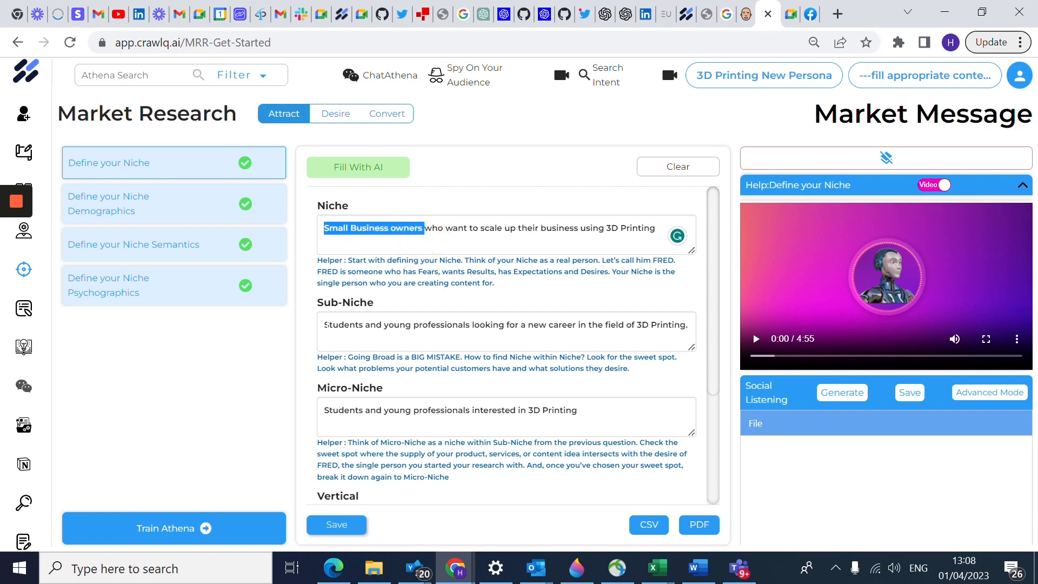
{"action": "left_click_drag", "start_coordinate": [324, 325], "coordinate": [363, 329]}
{"action": "type", "text": "Small Business owners"}
{"action": "scroll", "coordinate": [364, 319], "scroll_direction": "down", "scroll_amount": 1}
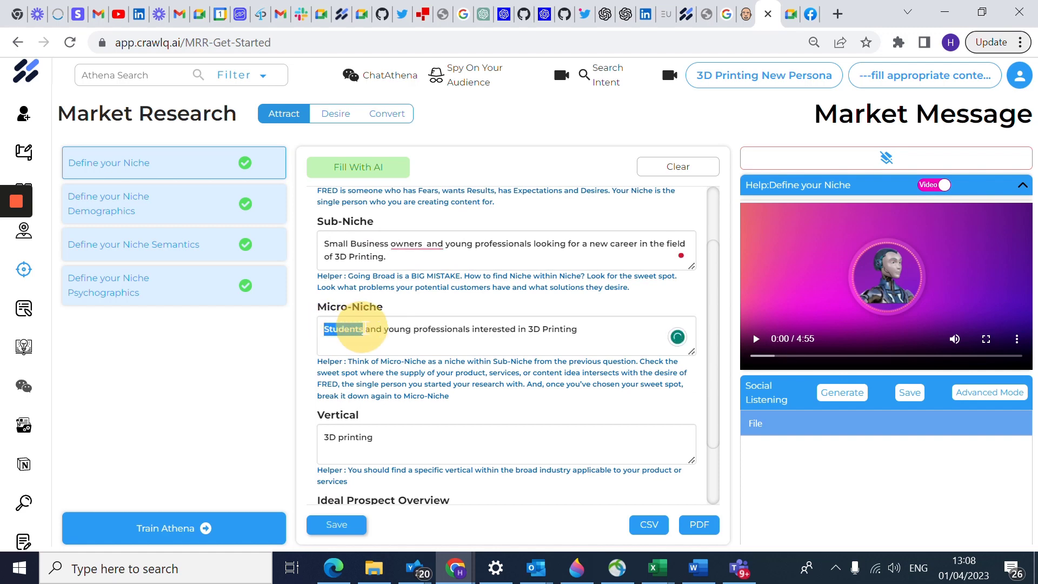
{"action": "type", "text": "Small Business owners"}
- Replace the prospect's name in the Ideal Prospect Overview with a male first name and change the first "She" to "He"
{"action": "scroll", "coordinate": [372, 339], "scroll_direction": "down", "scroll_amount": 1}
{"action": "scroll", "coordinate": [372, 339], "scroll_direction": "down", "scroll_amount": 1}
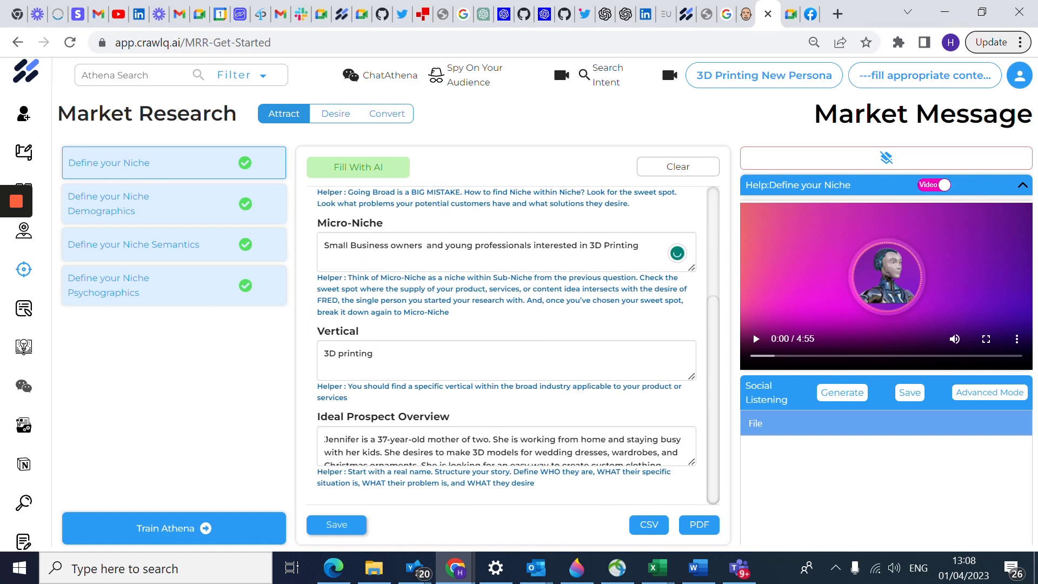
{"action": "left_click_drag", "start_coordinate": [324, 439], "coordinate": [358, 442]}
{"action": "type", "text": "Samuel"}
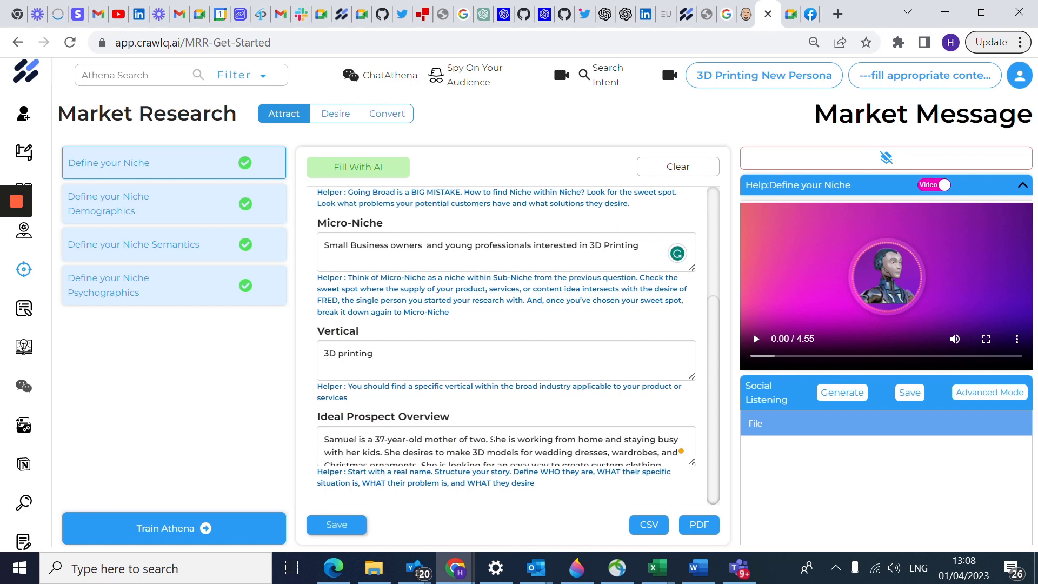
{"action": "left_click_drag", "start_coordinate": [491, 439], "coordinate": [501, 453]}
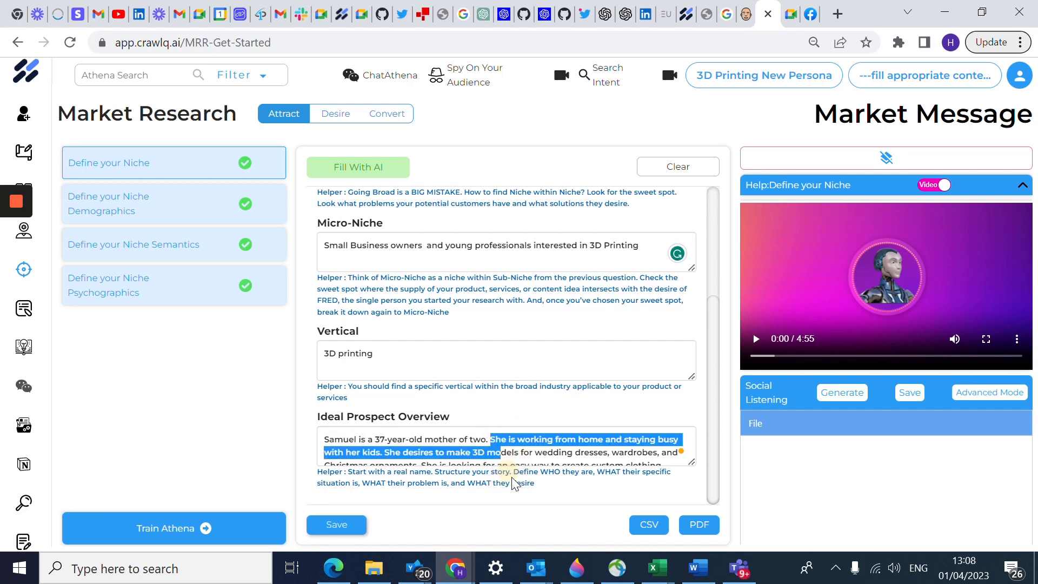
{"action": "key", "text": "Left"}
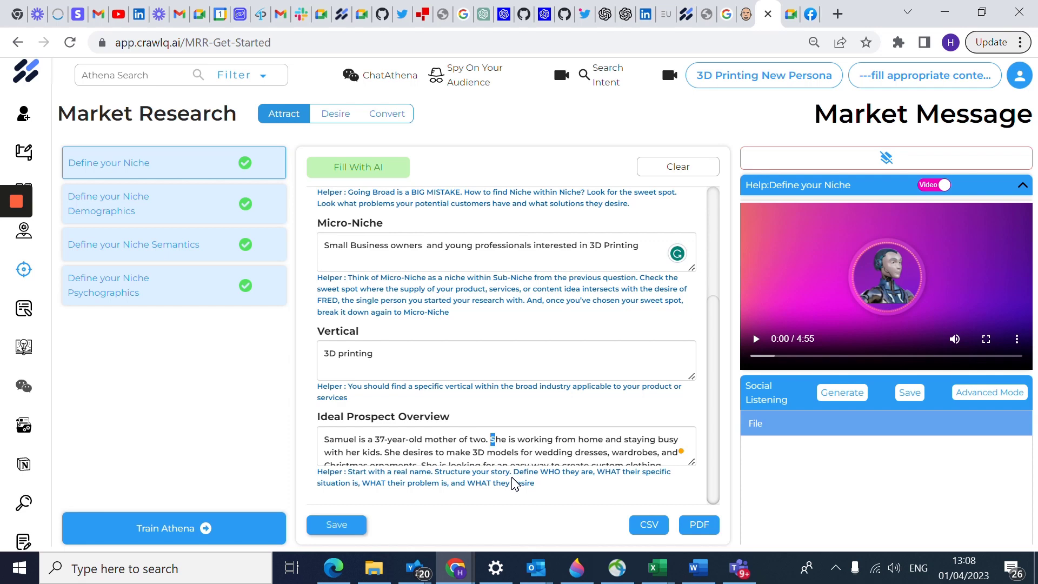
{"action": "type", "text": "He"}
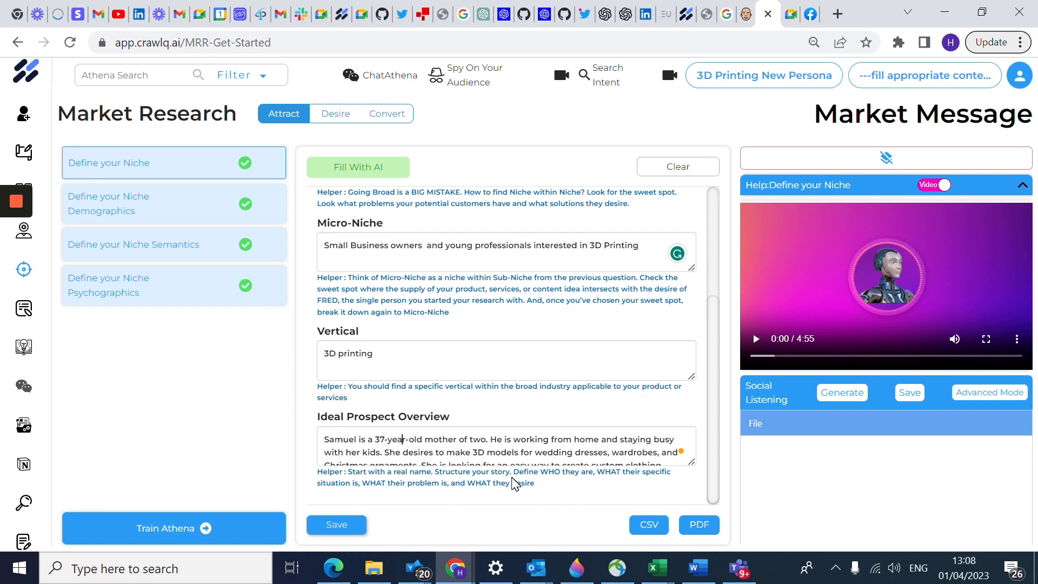
- Change "mother" to "father" and "her kids" to "his kids" in the Ideal Prospect Overview
{"action": "key", "text": "Left"}
{"action": "key", "text": "shift+Right"}
{"action": "key", "text": "shift+Right"}
{"action": "key", "text": "shift+Right"}
{"action": "key", "text": "shift+Right"}
{"action": "key", "text": "shift+Right"}
{"action": "key", "text": "shift+Right"}
{"action": "type", "text": "father"}
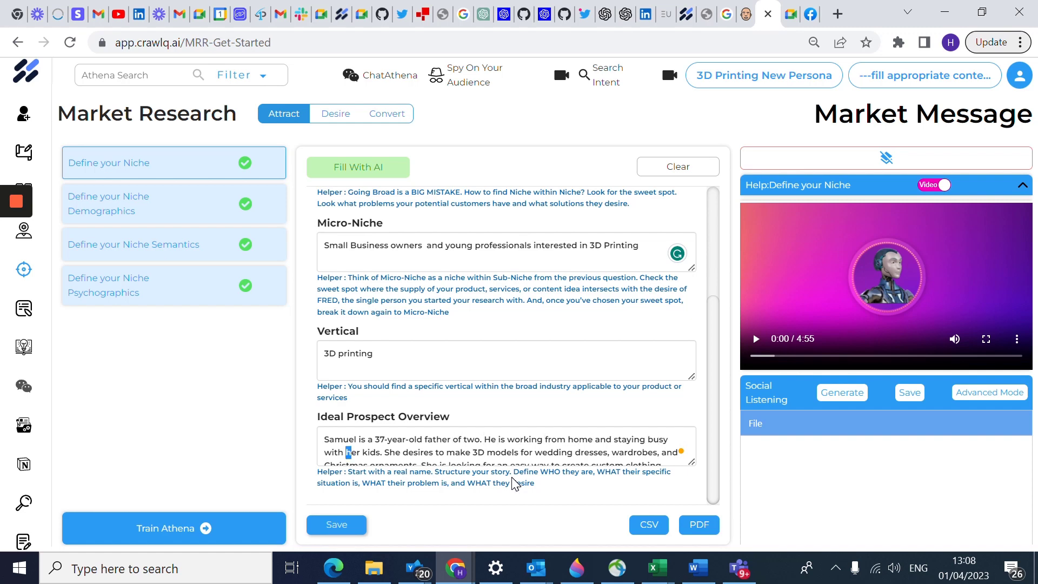
{"action": "type", "text": "his"}
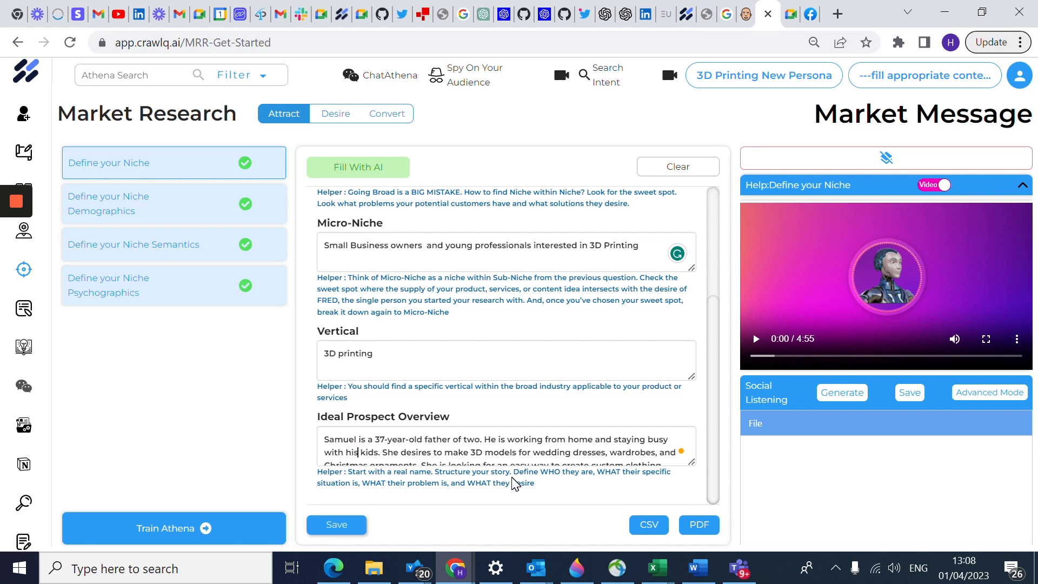
- Change "She" to "He" in the overview's sentences about making 3D models and looking for an easy way to create clothing designs
{"action": "key", "text": "shift+Right"}
{"action": "key", "text": "shift+Right"}
{"action": "key", "text": "shift+Right"}
{"action": "type", "text": "He"}
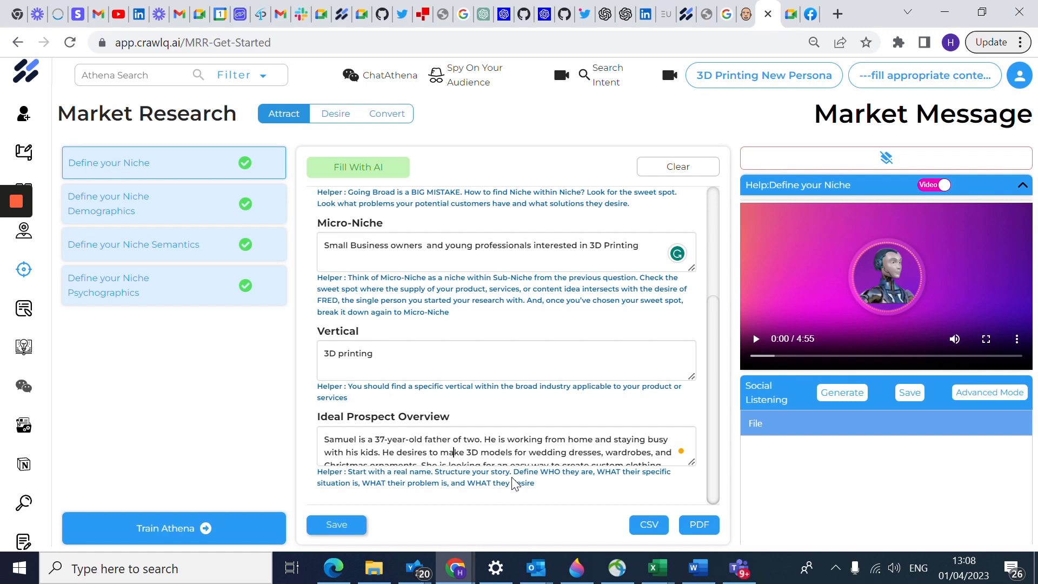
{"action": "key", "text": "Right"}
{"action": "key", "text": "Right"}
{"action": "key", "text": "Right"}
{"action": "key", "text": "Right"}
{"action": "key", "text": "Right"}
{"action": "key", "text": "Right"}
{"action": "key", "text": "Right"}
{"action": "key", "text": "Right"}
{"action": "key", "text": "Right"}
{"action": "key", "text": "Right"}
{"action": "key", "text": "Right"}
{"action": "key", "text": "Right"}
{"action": "key", "text": "Right"}
{"action": "key", "text": "Right"}
{"action": "key", "text": "Right"}
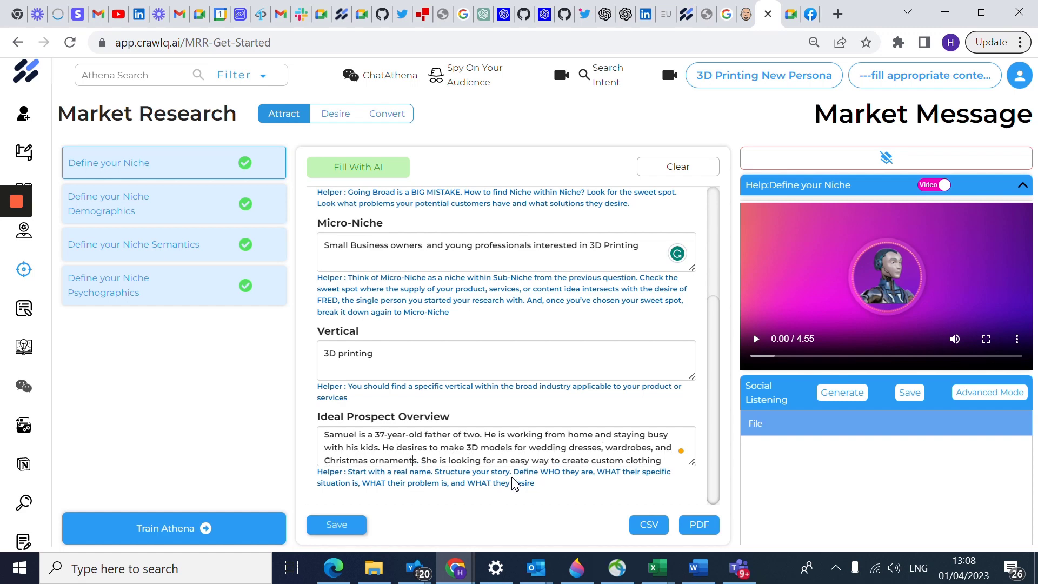
{"action": "key", "text": "Right"}
{"action": "key", "text": "Right"}
{"action": "key", "text": "Right"}
{"action": "key", "text": "Right"}
{"action": "key", "text": "shift+Right"}
{"action": "key", "text": "shift+Right"}
{"action": "key", "text": "shift+Right"}
{"action": "type", "text": "He"}
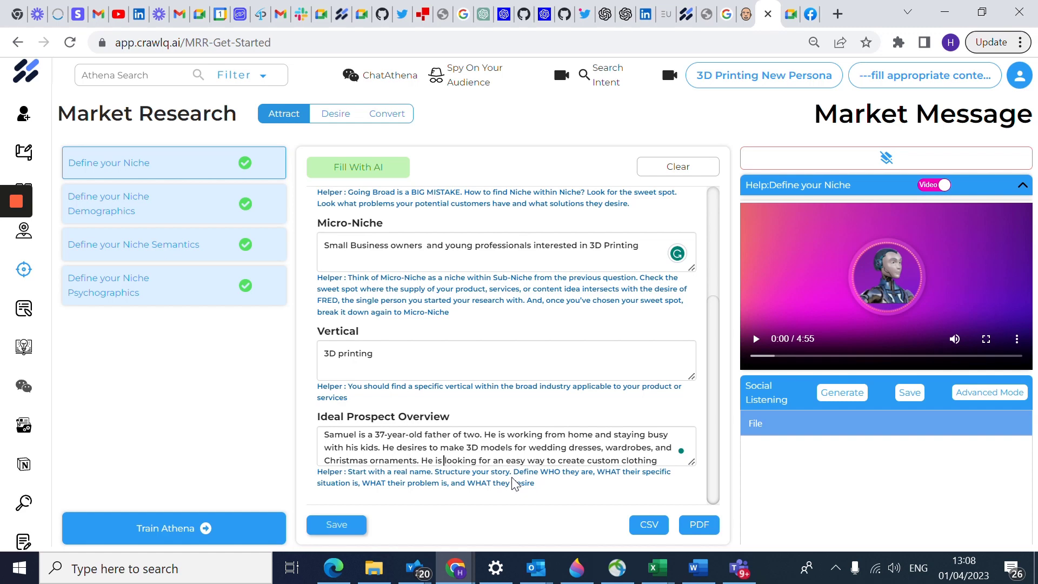
- Check the rest of the Ideal Prospect Overview and the niche fields, and save the niche definition
{"action": "key", "text": "Right"}
{"action": "key", "text": "Right"}
{"action": "key", "text": "Right"}
{"action": "key", "text": "Right"}
{"action": "key", "text": "Right"}
{"action": "key", "text": "Right"}
{"action": "key", "text": "Right"}
{"action": "key", "text": "Right"}
{"action": "key", "text": "Right"}
{"action": "key", "text": "Right"}
{"action": "key", "text": "Right"}
{"action": "key", "text": "Right"}
{"action": "key", "text": "Right"}
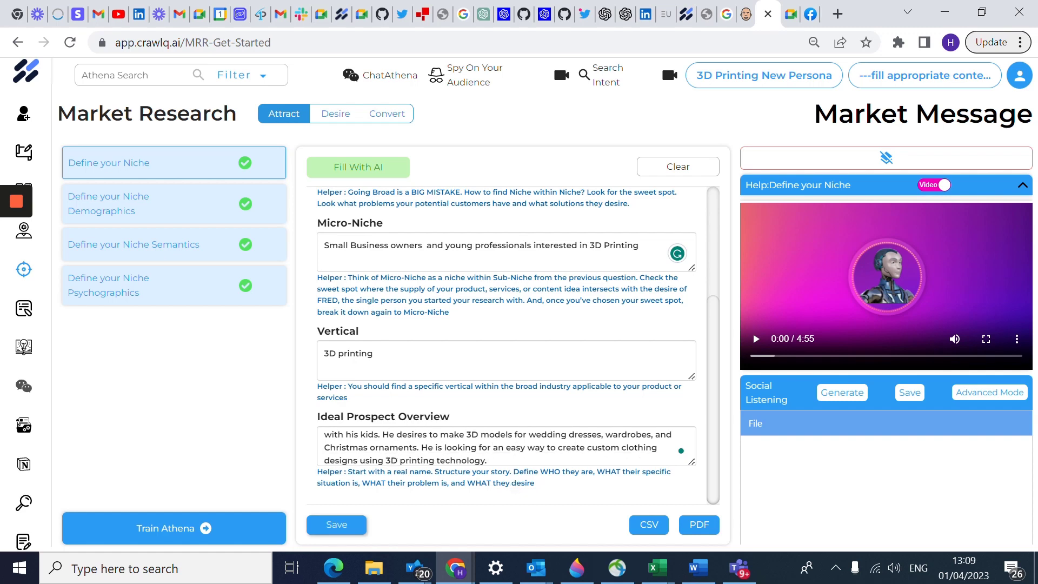
{"action": "scroll", "coordinate": [425, 432], "scroll_direction": "up", "scroll_amount": 3}
{"action": "scroll", "coordinate": [425, 431], "scroll_direction": "down", "scroll_amount": 3}
{"action": "scroll", "coordinate": [425, 432], "scroll_direction": "up", "scroll_amount": 3}
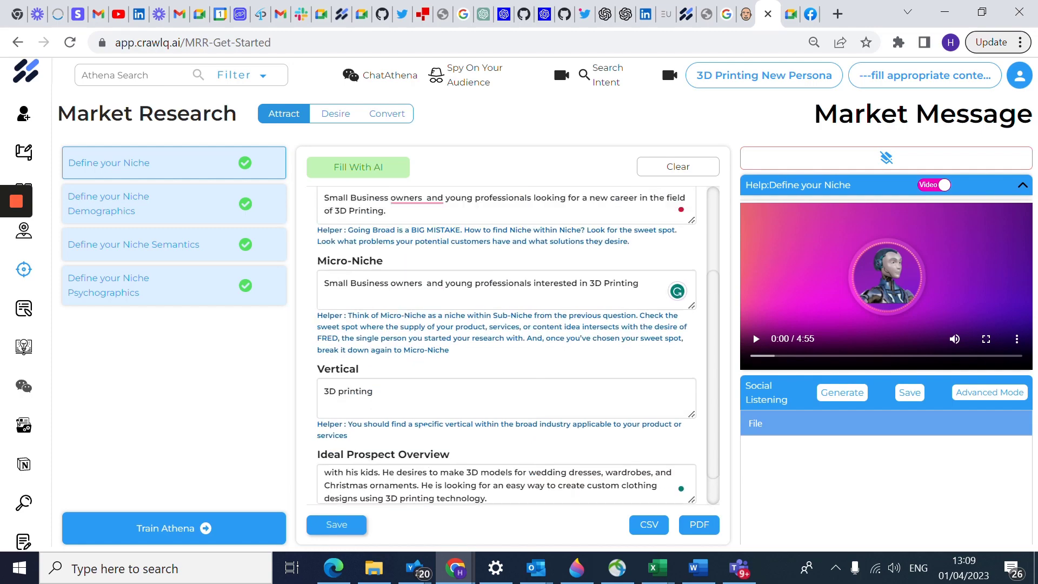
{"action": "scroll", "coordinate": [506, 346], "scroll_direction": "down", "scroll_amount": 3}
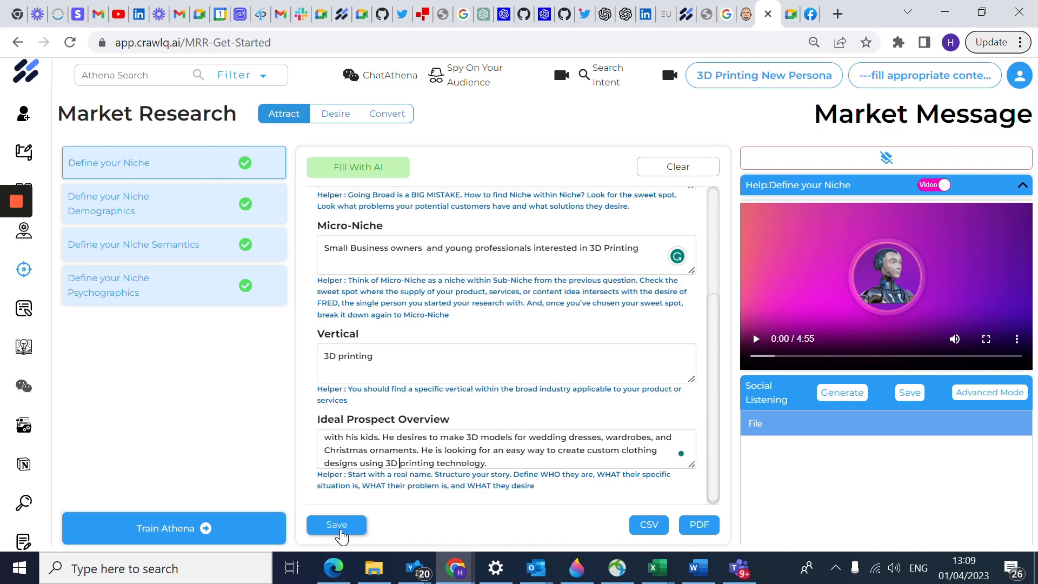
{"action": "left_click", "coordinate": [341, 532]}
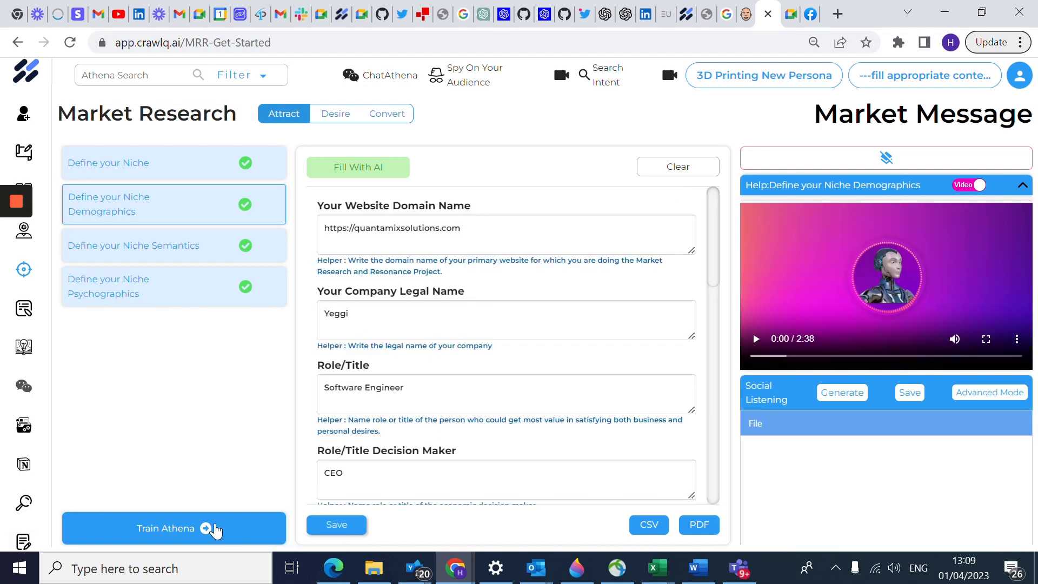
- Proceed from the completed Attract level to the dashboard and power up Athena's training with Niche and Google Search Intent for United States
{"action": "left_click", "coordinate": [216, 530]}
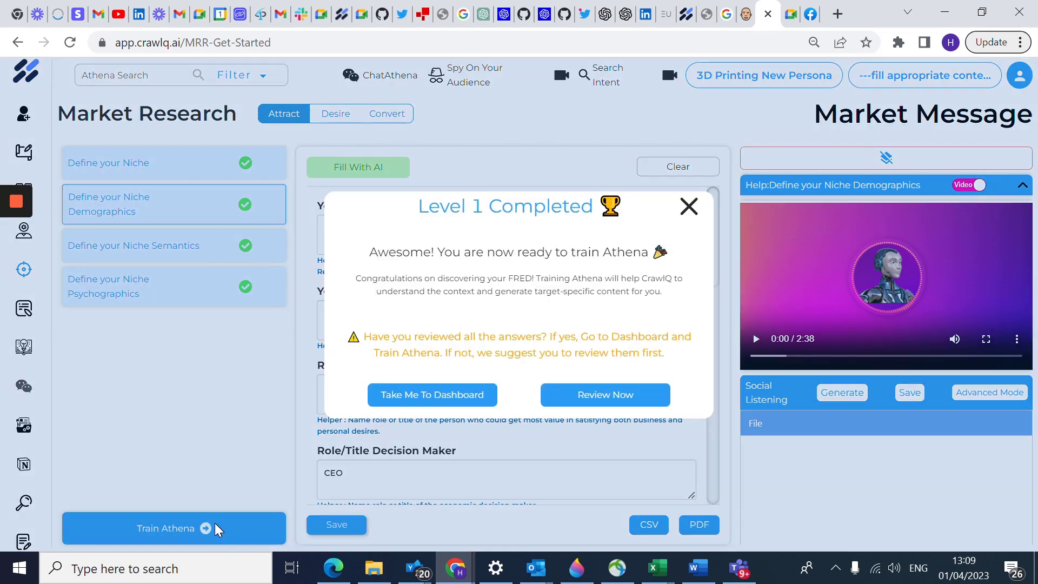
{"action": "left_click", "coordinate": [446, 396]}
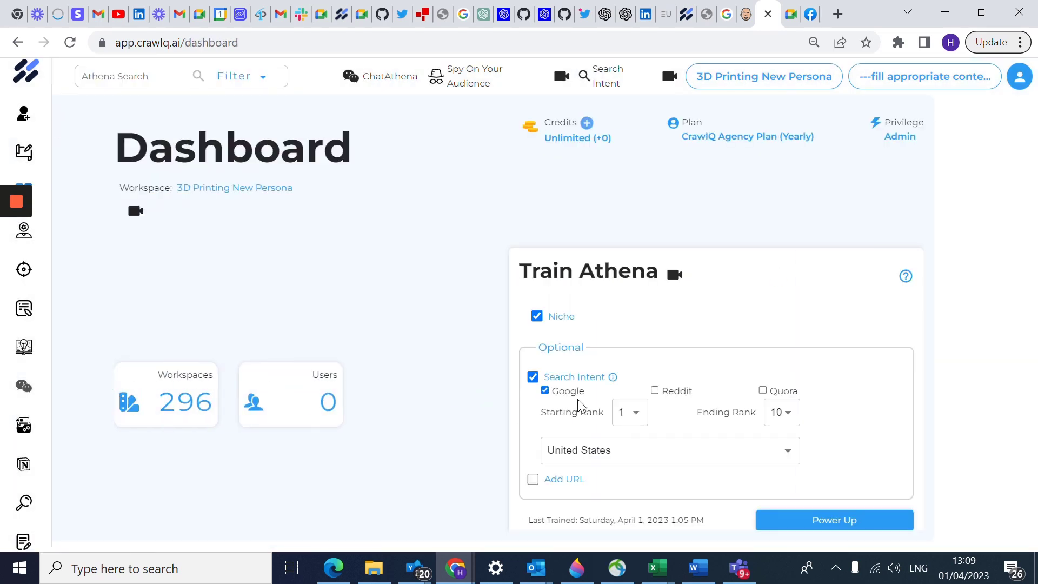
{"action": "scroll", "coordinate": [753, 249], "scroll_direction": "down", "scroll_amount": 2}
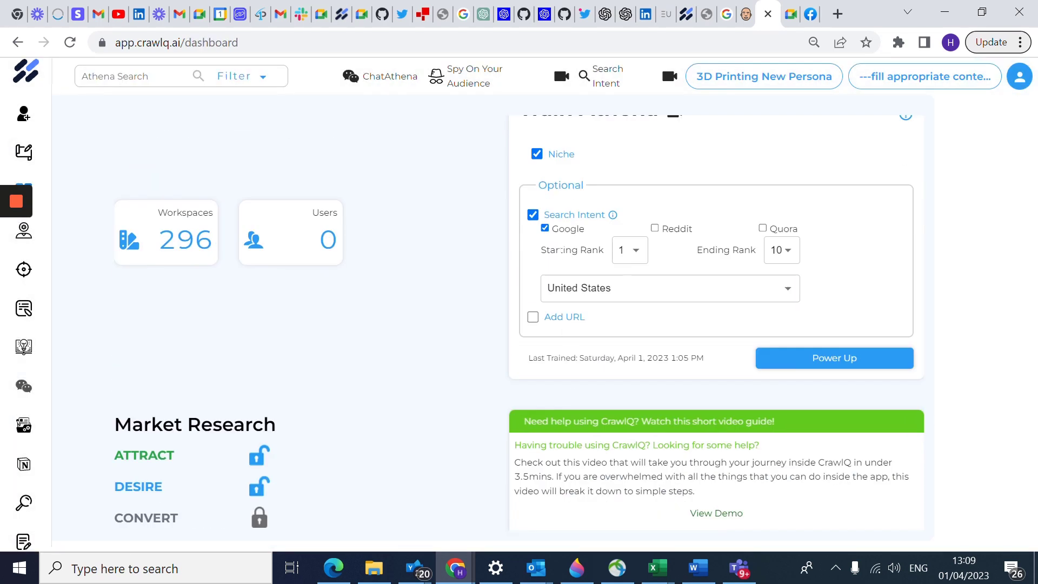
{"action": "left_click", "coordinate": [792, 360]}
{"action": "left_click", "coordinate": [493, 304]}
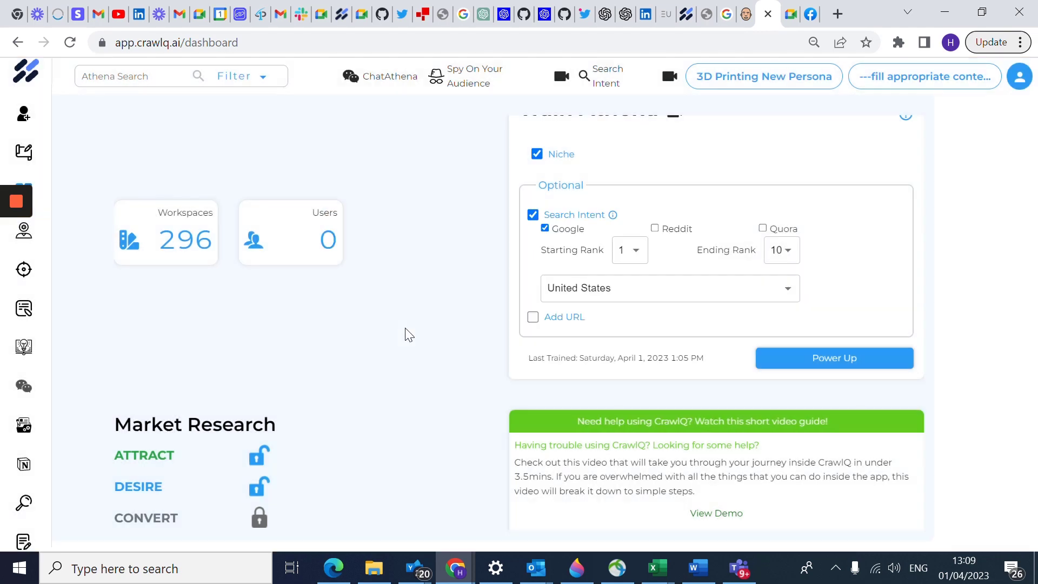
{"action": "scroll", "coordinate": [408, 335], "scroll_direction": "up", "scroll_amount": 3}
{"action": "scroll", "coordinate": [408, 335], "scroll_direction": "down", "scroll_amount": 2}
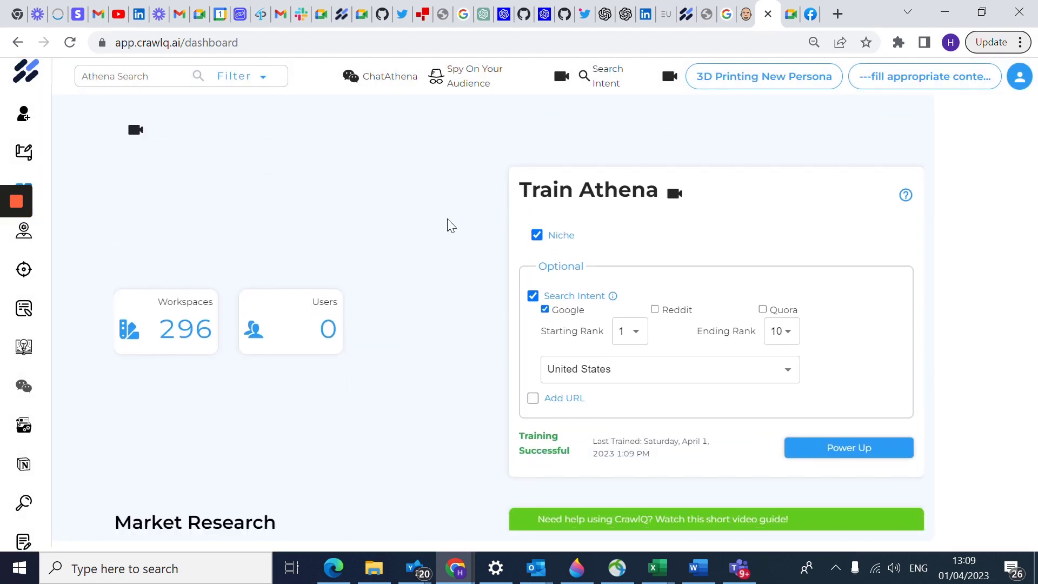
- Reopen ChatAthena and copy the earlier question "Describe in details my ideal prospect overview" into the question box
{"action": "left_click", "coordinate": [384, 77]}
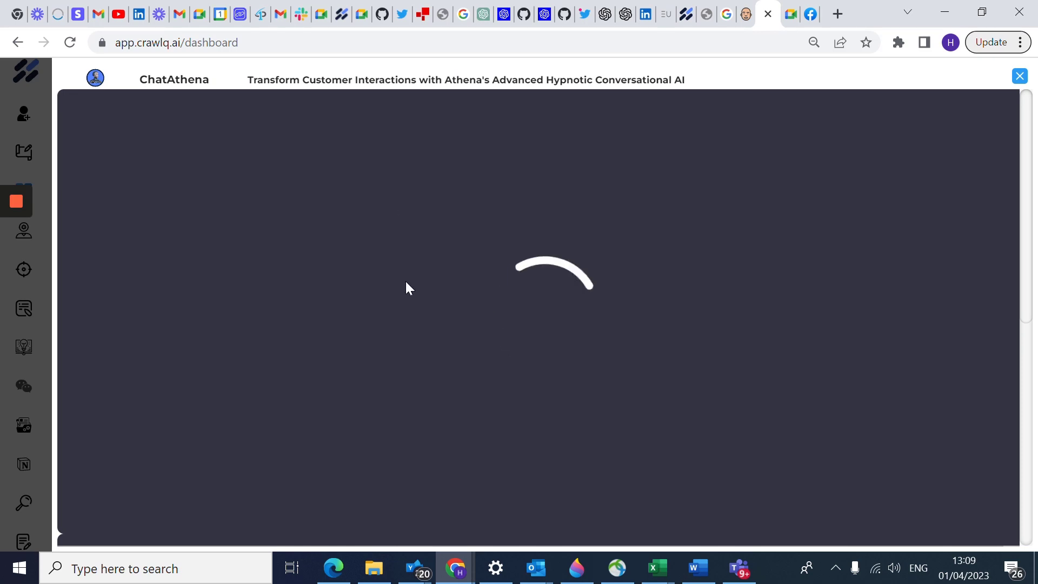
{"action": "scroll", "coordinate": [404, 280], "scroll_direction": "up", "scroll_amount": 3}
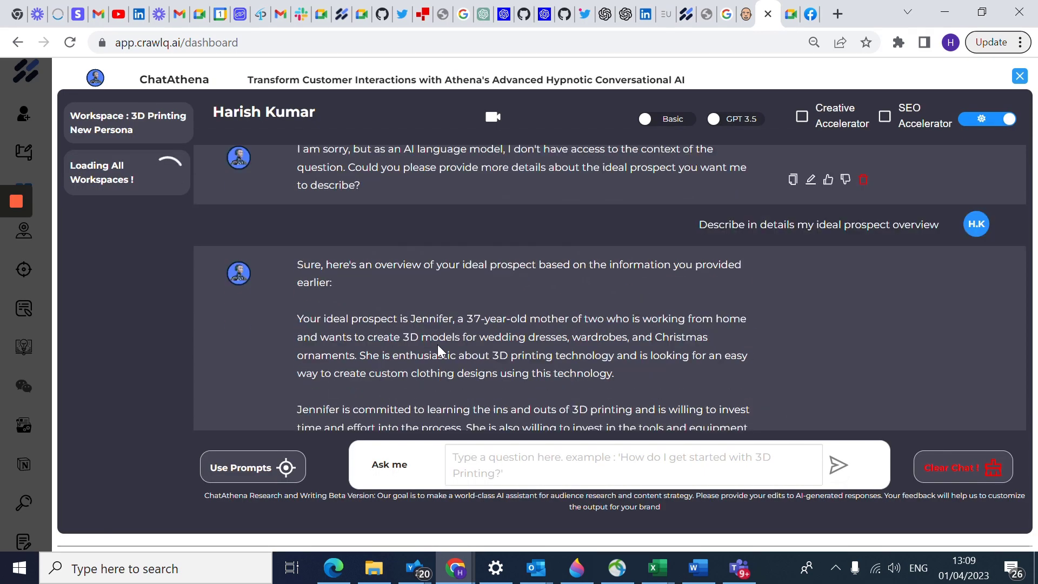
{"action": "left_click_drag", "start_coordinate": [701, 225], "coordinate": [942, 232]}
{"action": "key", "text": "ctrl+c"}
{"action": "left_click", "coordinate": [618, 463]}
{"action": "key", "text": "ctrl+v"}
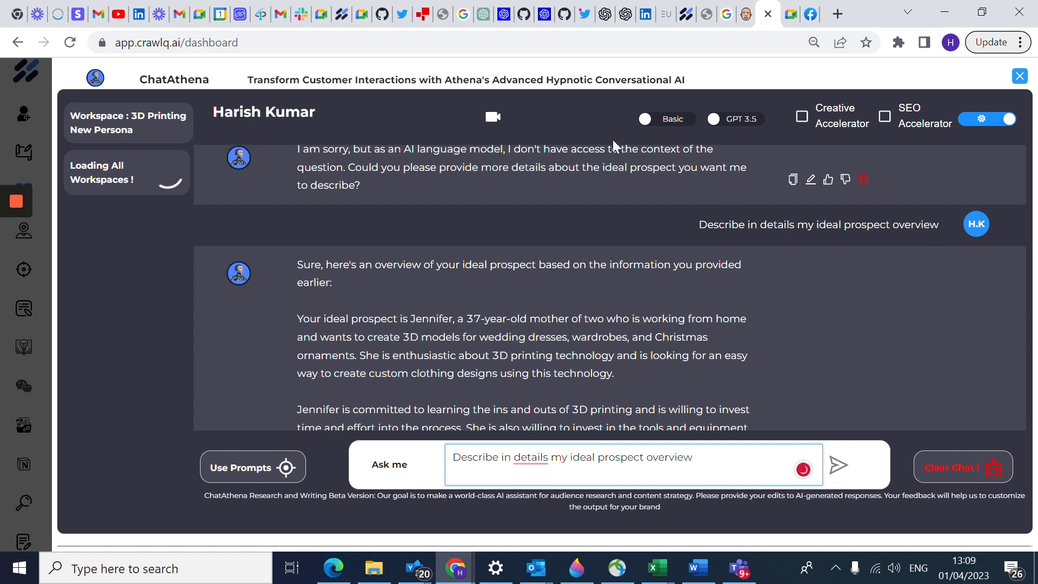
- Enable Advanced mode with Market Research as the source, and submit the question corrected to "Describe in detail my ideal prospect overview"
{"action": "left_click", "coordinate": [669, 118]}
{"action": "left_click", "coordinate": [538, 120]}
{"action": "left_click", "coordinate": [536, 145]}
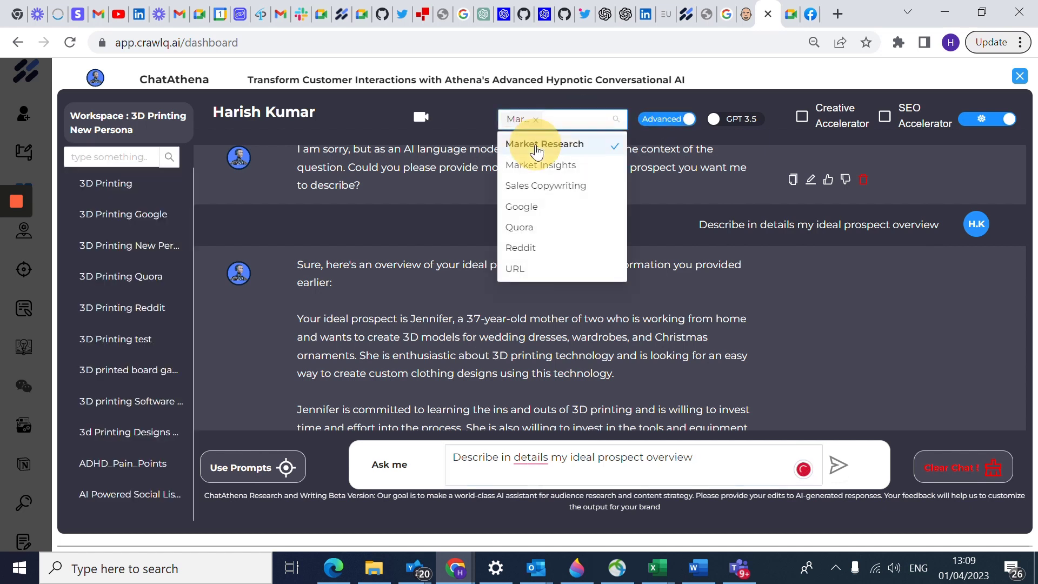
{"action": "left_click", "coordinate": [728, 311]}
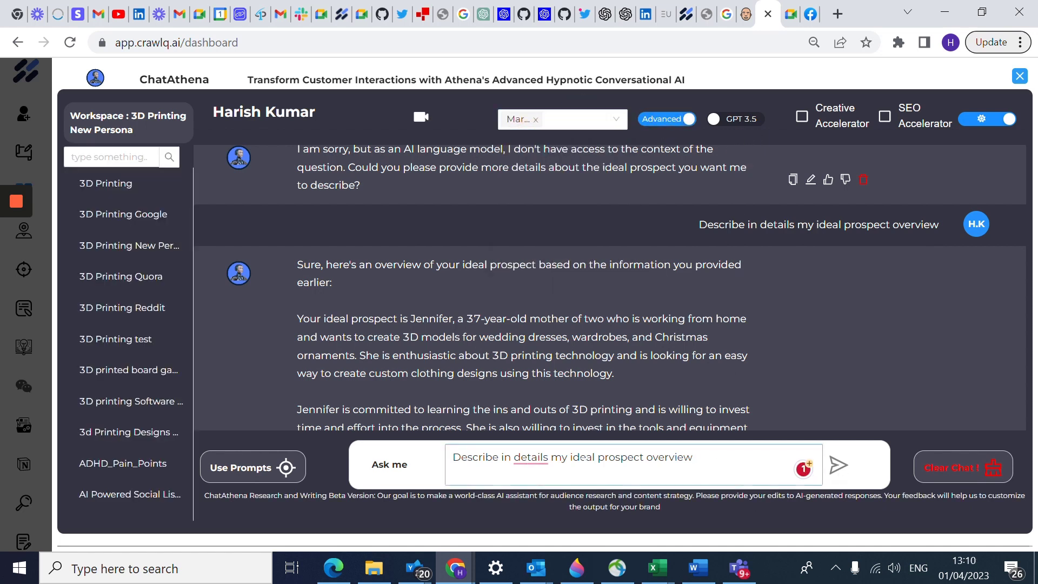
{"action": "mouse_move", "coordinate": [536, 458]}
{"action": "left_click", "coordinate": [529, 390]}
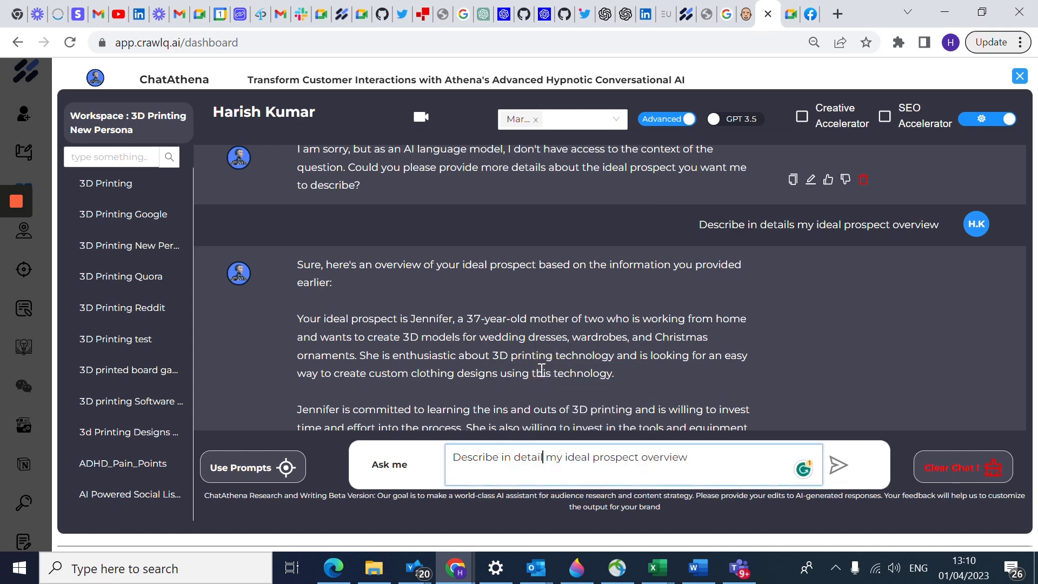
{"action": "left_click", "coordinate": [837, 465]}
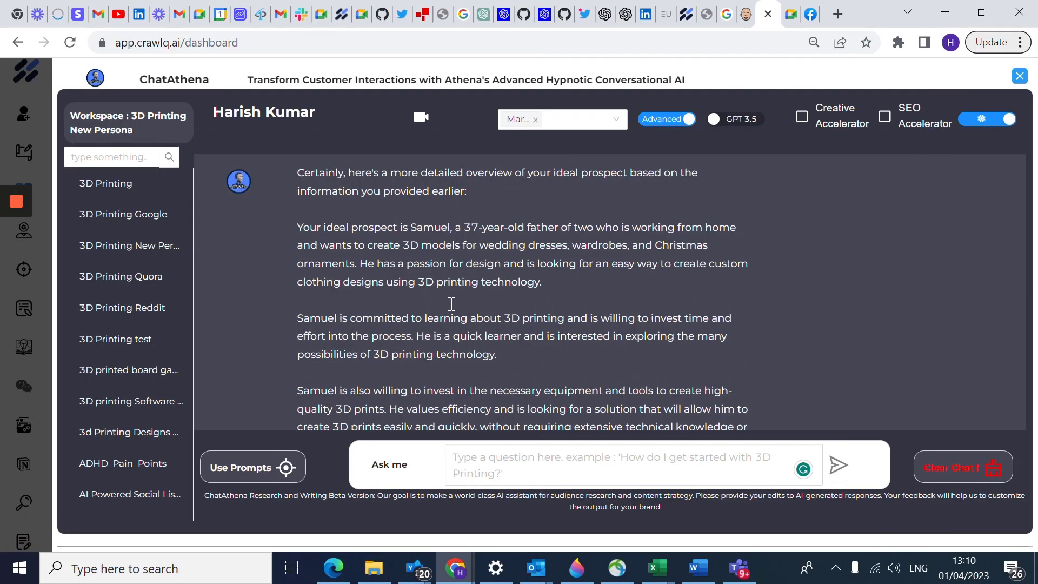
- Read through ChatAthena's full description of the ideal prospect and close the chat
{"action": "scroll", "coordinate": [451, 304], "scroll_direction": "up", "scroll_amount": 1}
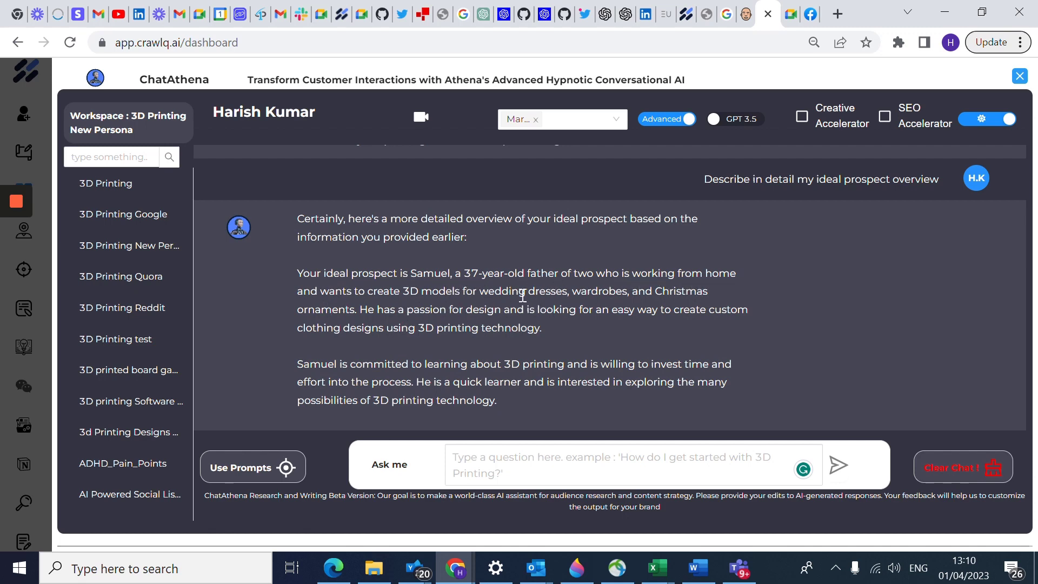
{"action": "scroll", "coordinate": [523, 295], "scroll_direction": "down", "scroll_amount": 2}
{"action": "scroll", "coordinate": [516, 300], "scroll_direction": "down", "scroll_amount": 2}
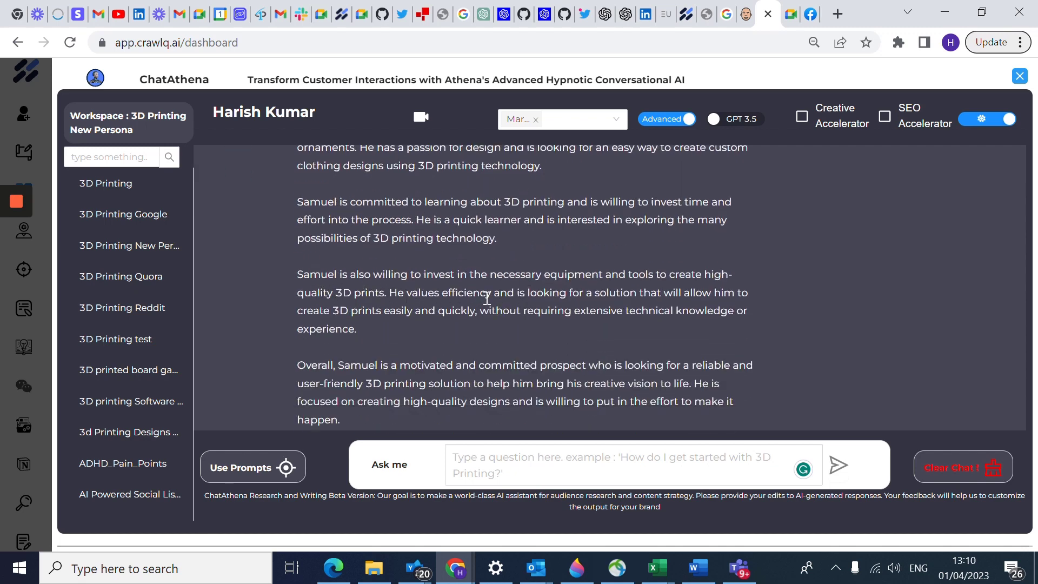
{"action": "scroll", "coordinate": [521, 294], "scroll_direction": "down", "scroll_amount": 2}
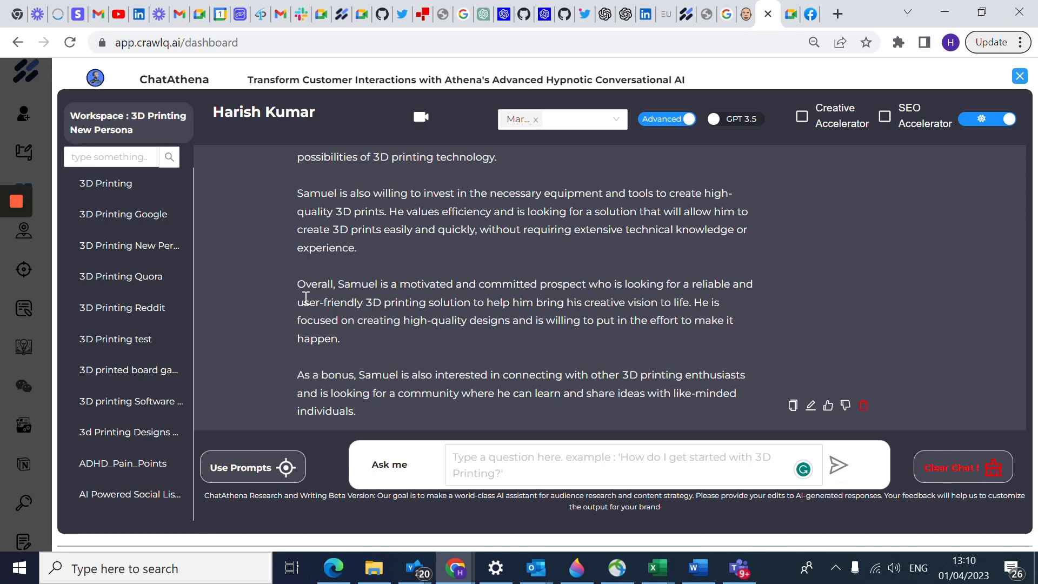
{"action": "scroll", "coordinate": [486, 312], "scroll_direction": "down", "scroll_amount": 1}
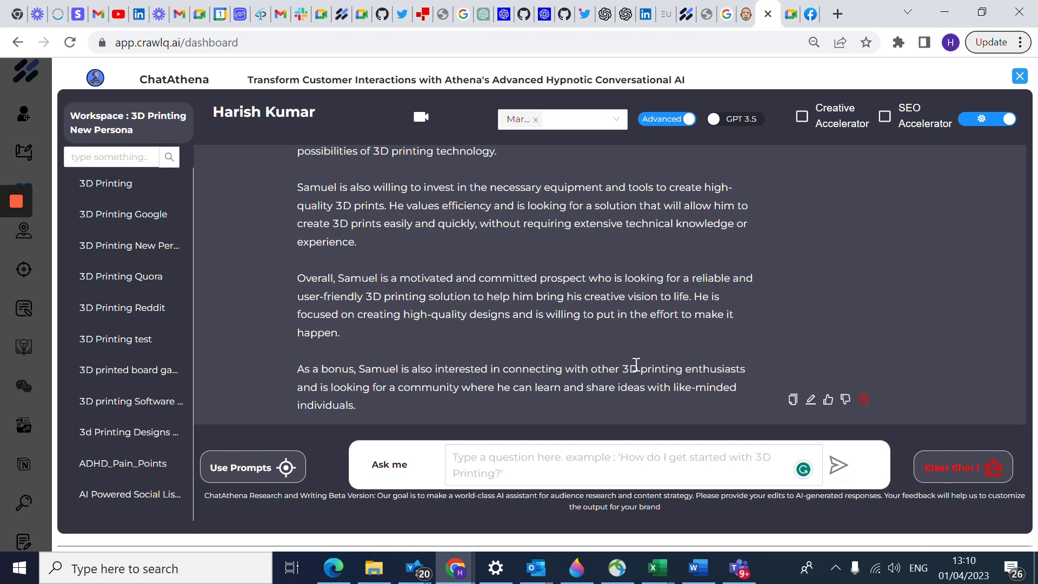
{"action": "scroll", "coordinate": [473, 323], "scroll_direction": "up", "scroll_amount": 5}
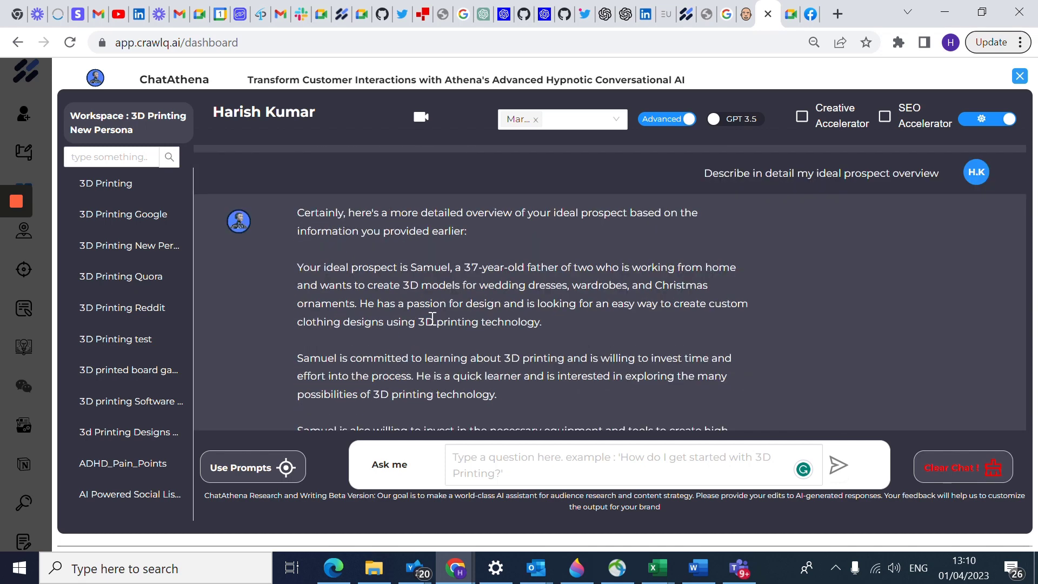
{"action": "left_click", "coordinate": [43, 141]}
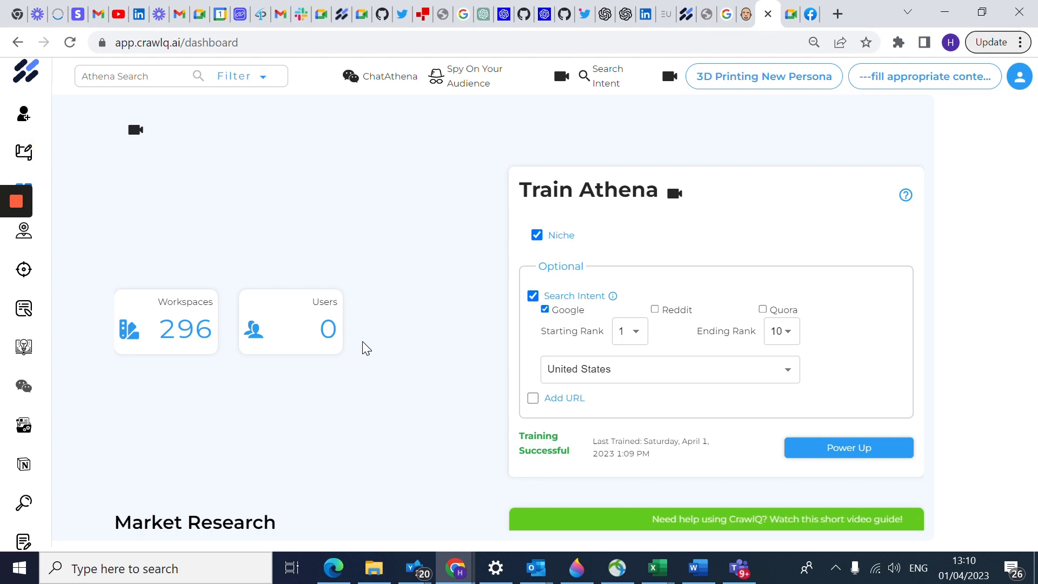
- Review the dashboard's Train Athena settings and the Attract, Desire and Convert levels of Market Research
{"action": "scroll", "coordinate": [359, 350], "scroll_direction": "down", "scroll_amount": 2}
{"action": "scroll", "coordinate": [353, 375], "scroll_direction": "up", "scroll_amount": 1}
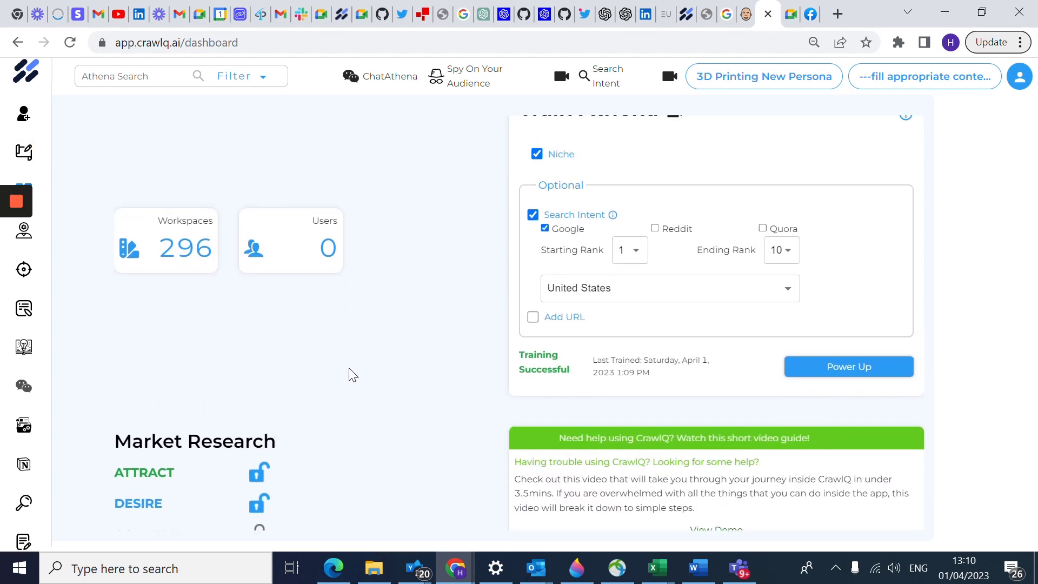
{"action": "scroll", "coordinate": [353, 375], "scroll_direction": "down", "scroll_amount": 2}
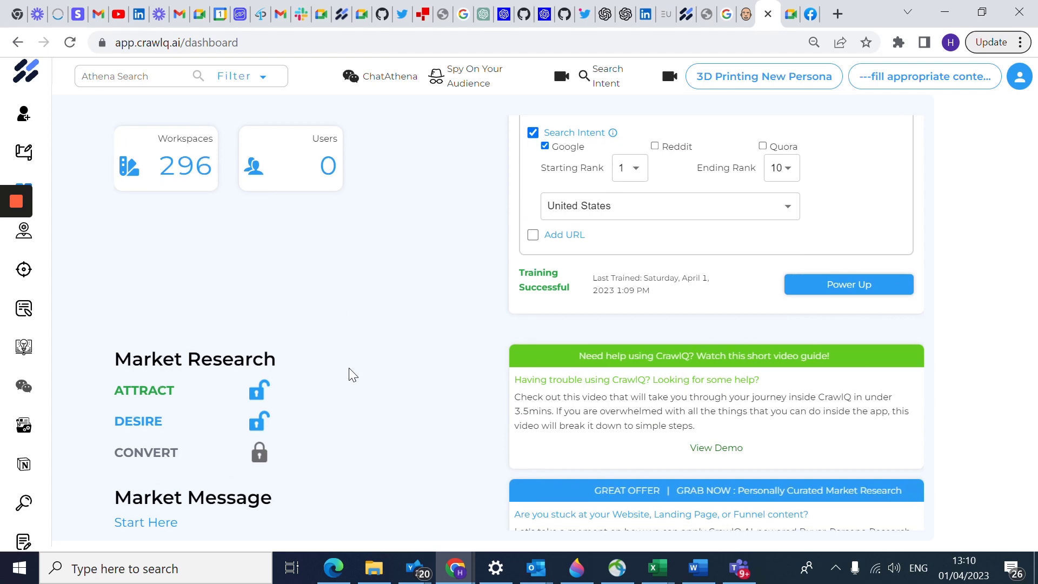
{"action": "scroll", "coordinate": [347, 371], "scroll_direction": "down", "scroll_amount": 2}
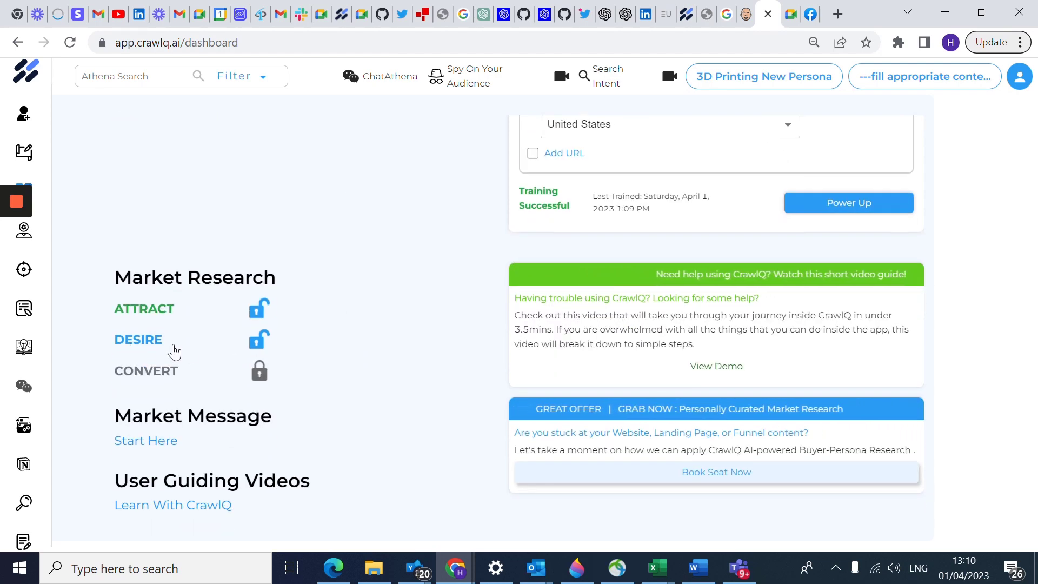
{"action": "scroll", "coordinate": [352, 350], "scroll_direction": "up", "scroll_amount": 2}
{"action": "scroll", "coordinate": [352, 351], "scroll_direction": "down", "scroll_amount": 2}
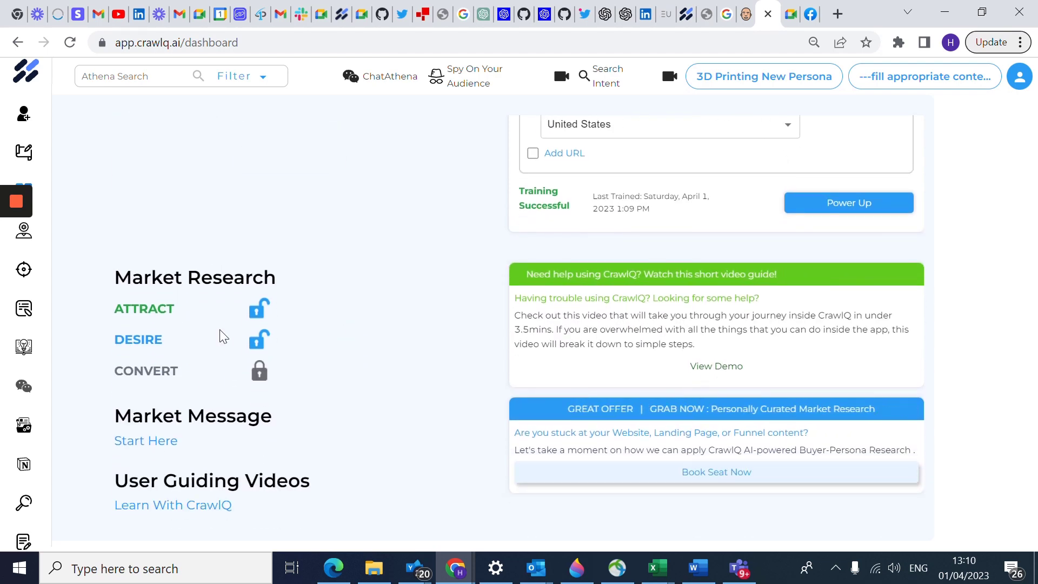
{"action": "scroll", "coordinate": [355, 306], "scroll_direction": "up", "scroll_amount": 7}
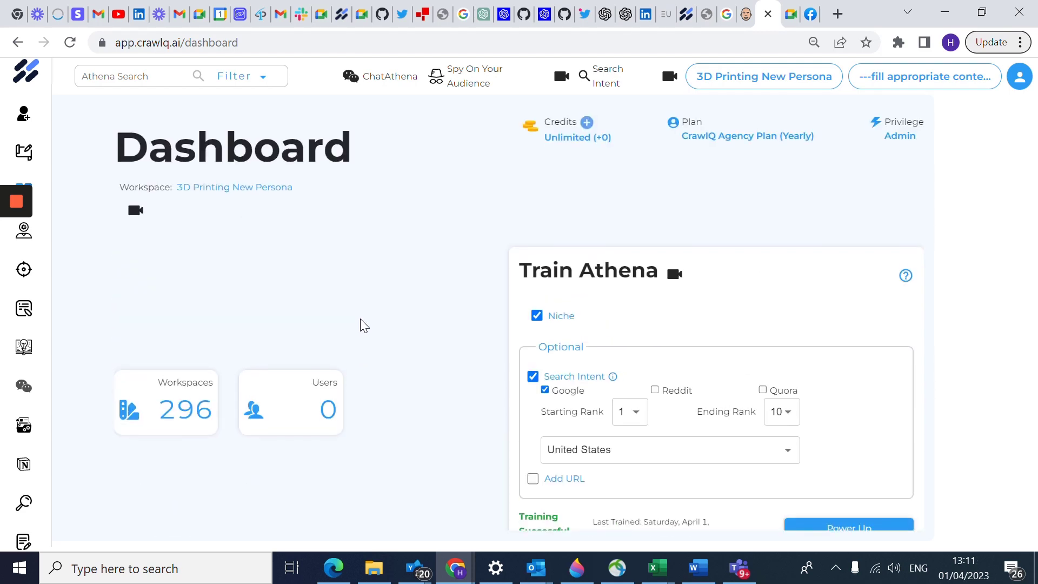
{"action": "scroll", "coordinate": [364, 324], "scroll_direction": "down", "scroll_amount": 5}
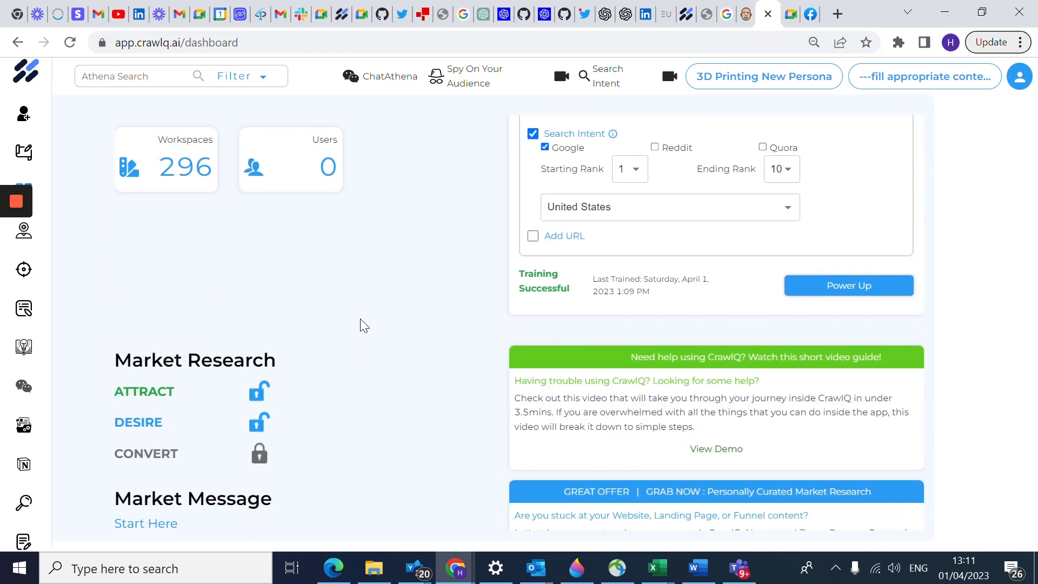
{"action": "scroll", "coordinate": [361, 321], "scroll_direction": "up", "scroll_amount": 5}
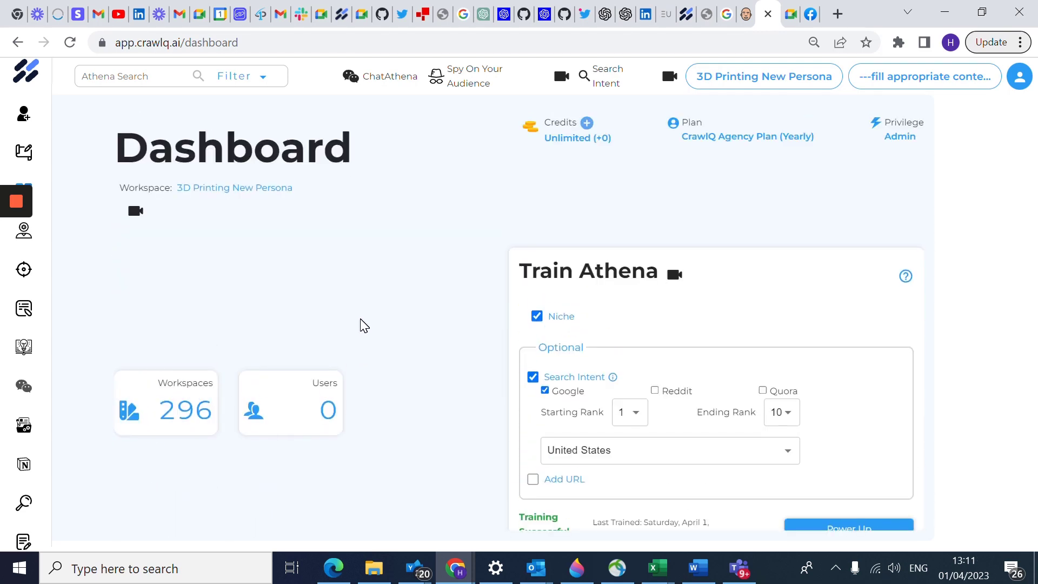
{"action": "scroll", "coordinate": [360, 324], "scroll_direction": "down", "scroll_amount": 2}
{"action": "scroll", "coordinate": [360, 324], "scroll_direction": "down", "scroll_amount": 3}
{"action": "scroll", "coordinate": [360, 325], "scroll_direction": "down", "scroll_amount": 2}
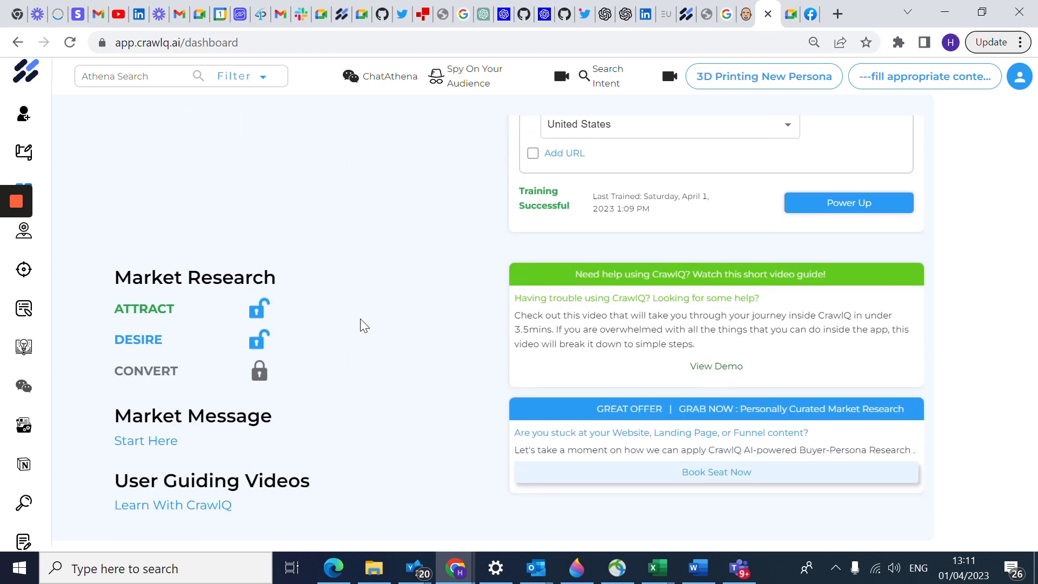
{"action": "scroll", "coordinate": [360, 325], "scroll_direction": "up", "scroll_amount": 6}
{"action": "scroll", "coordinate": [197, 317], "scroll_direction": "down", "scroll_amount": 5}
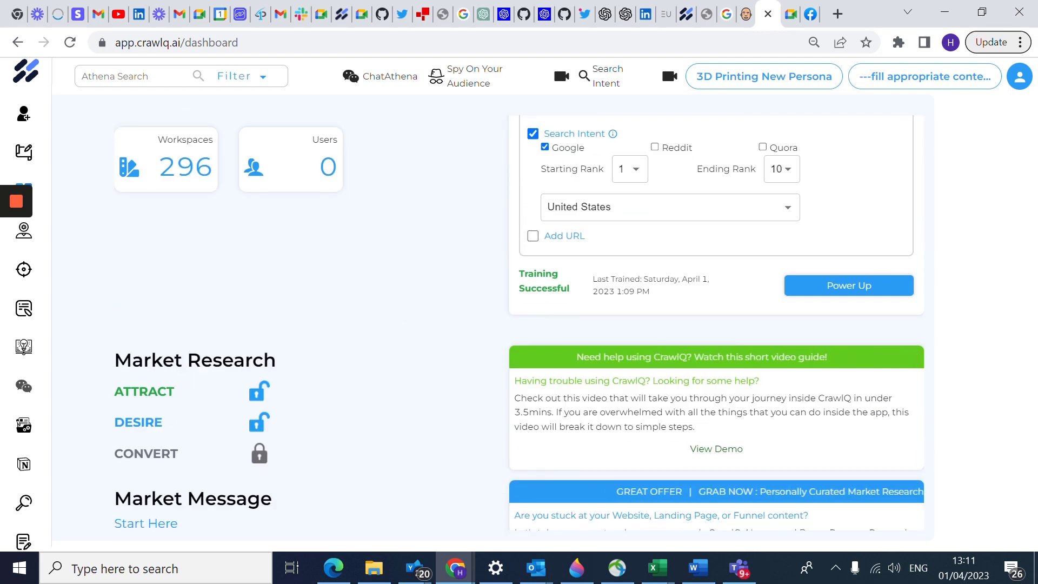
- Set the main topic of interest in the Attract level's Niche Semantics to "How to get started with 3D printing.", save, and reload the page
{"action": "left_click", "coordinate": [145, 391]}
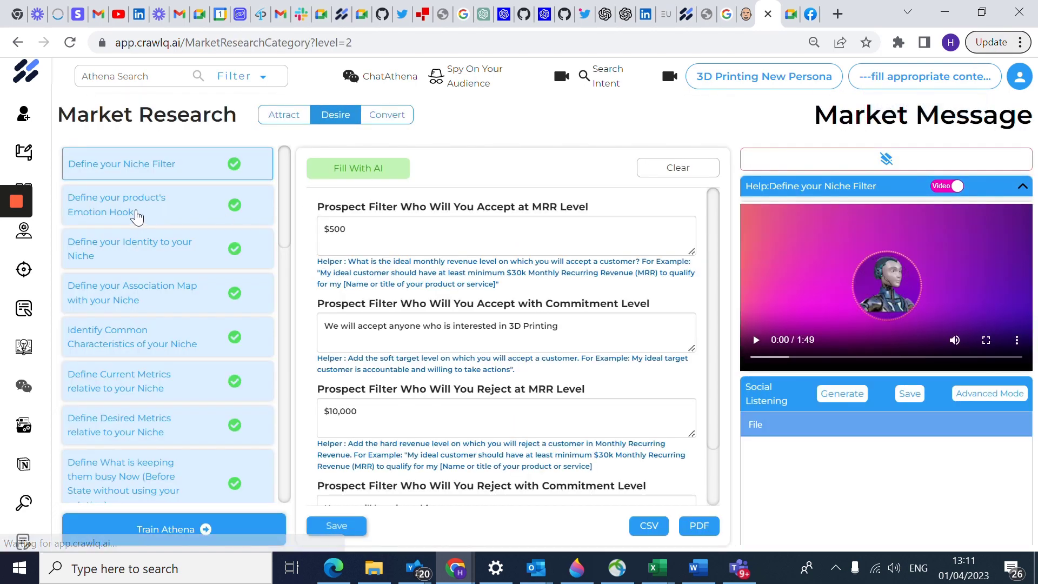
{"action": "left_click", "coordinate": [279, 119]}
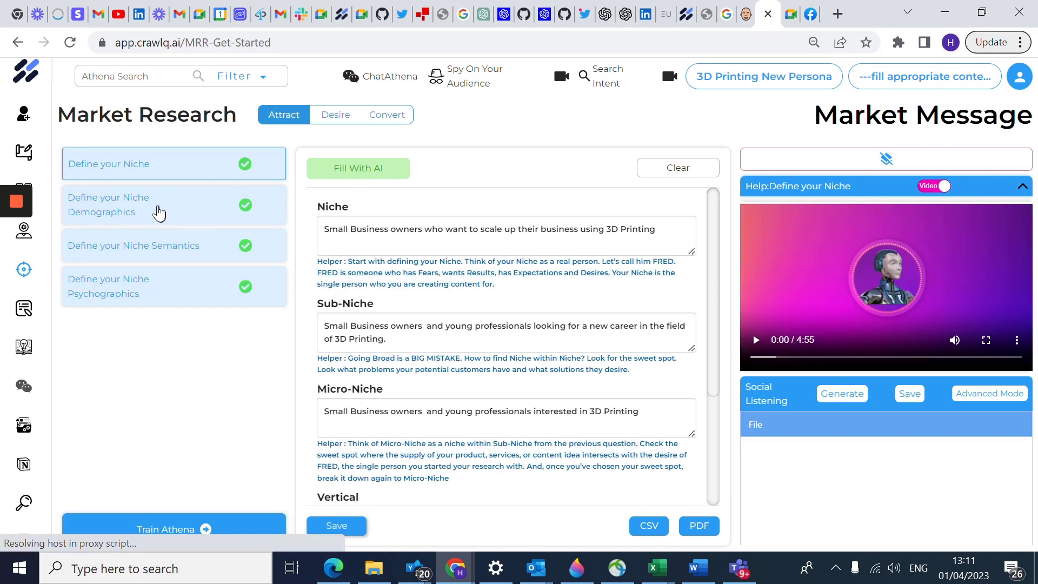
{"action": "left_click", "coordinate": [158, 245]}
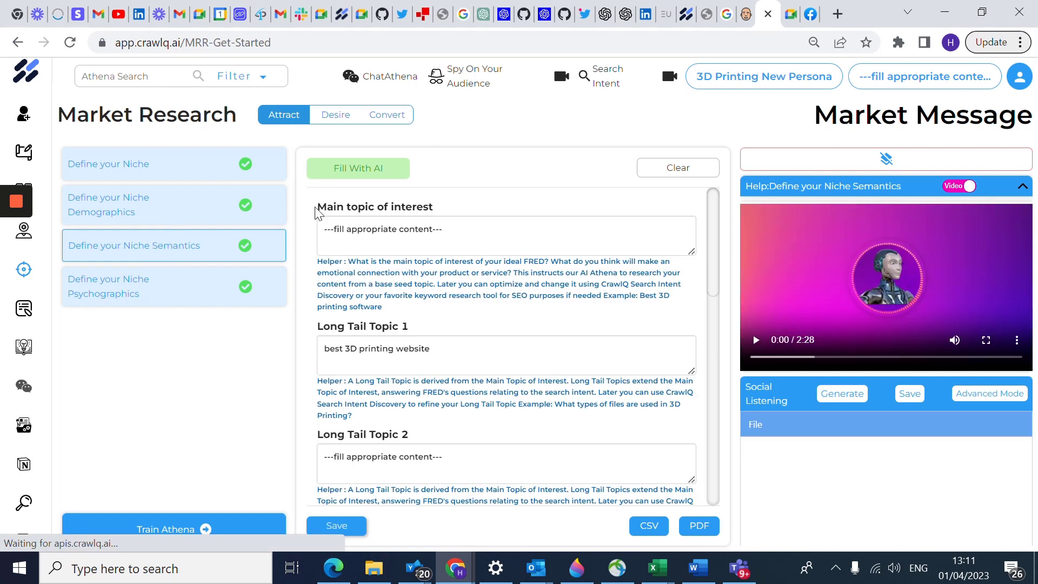
{"action": "left_click_drag", "start_coordinate": [323, 228], "coordinate": [481, 232]}
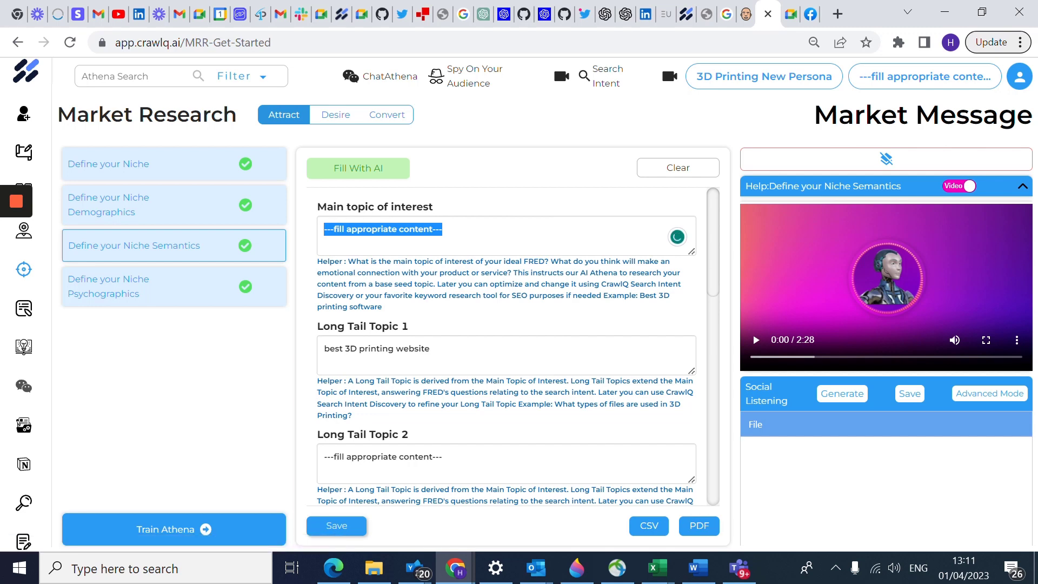
{"action": "type", "text": "3"}
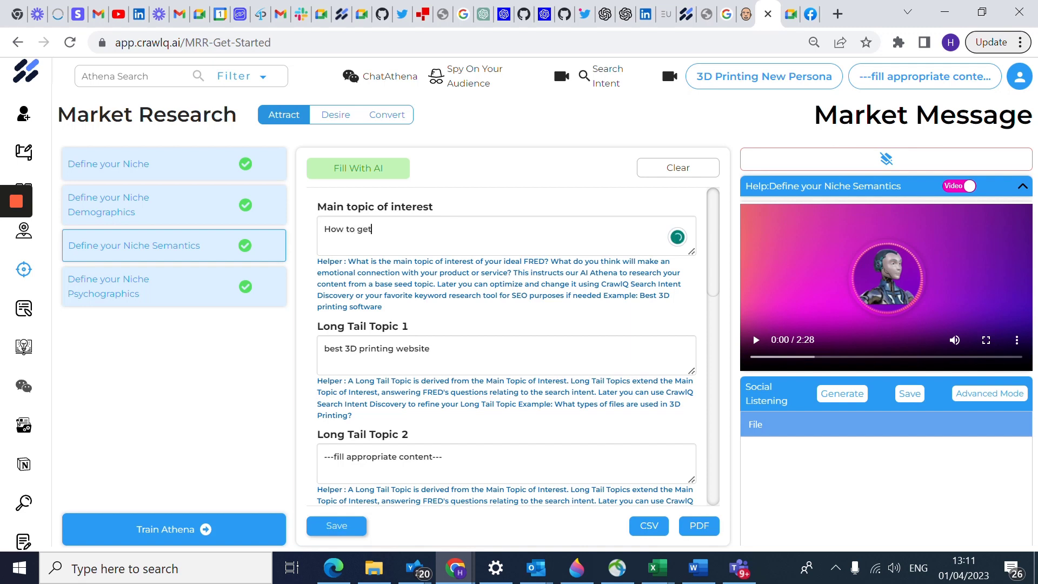
{"action": "type", "text": "th 3D printing."}
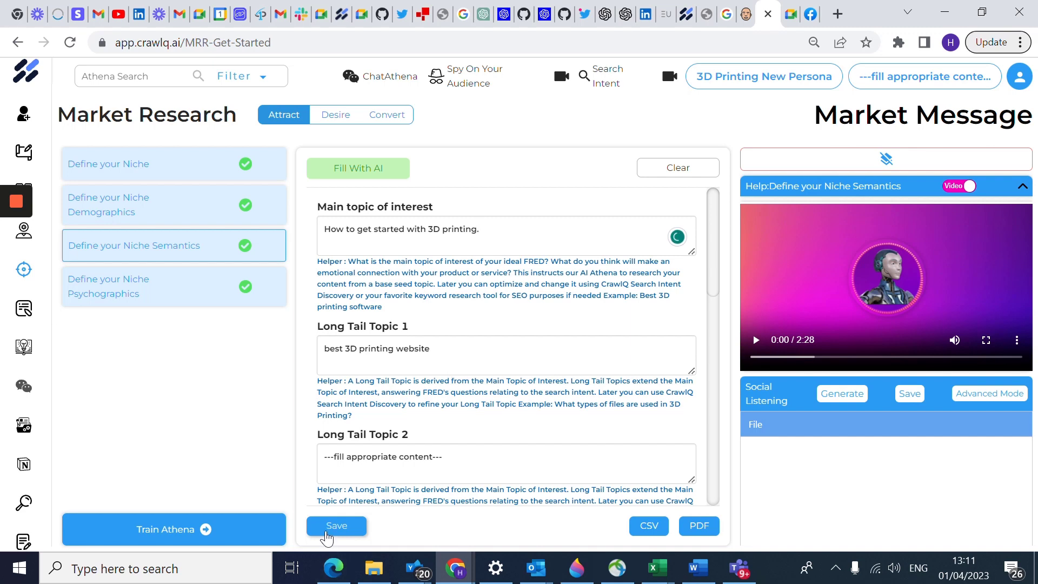
{"action": "left_click", "coordinate": [330, 526]}
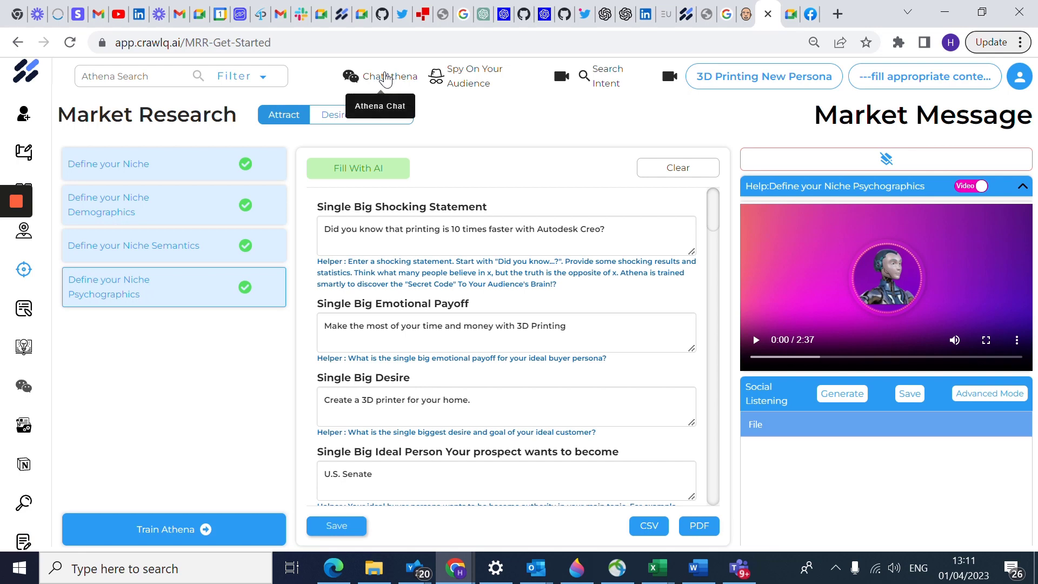
{"action": "left_click", "coordinate": [67, 42]}
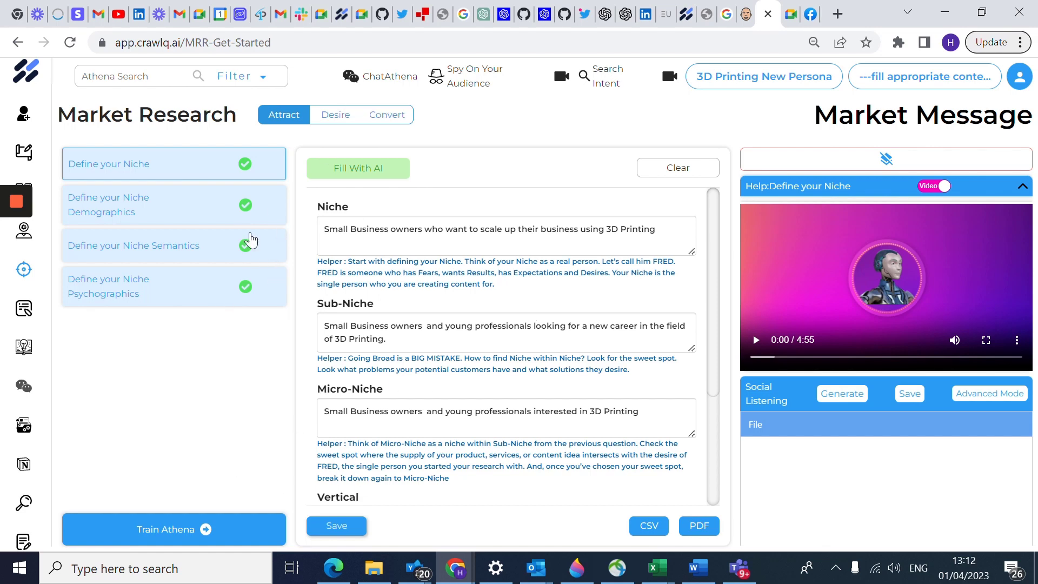
- Browse the workspaces in the Persona Engine and view the configuration details of "Shaving Tips For Men"
{"action": "mouse_move", "coordinate": [23, 152]}
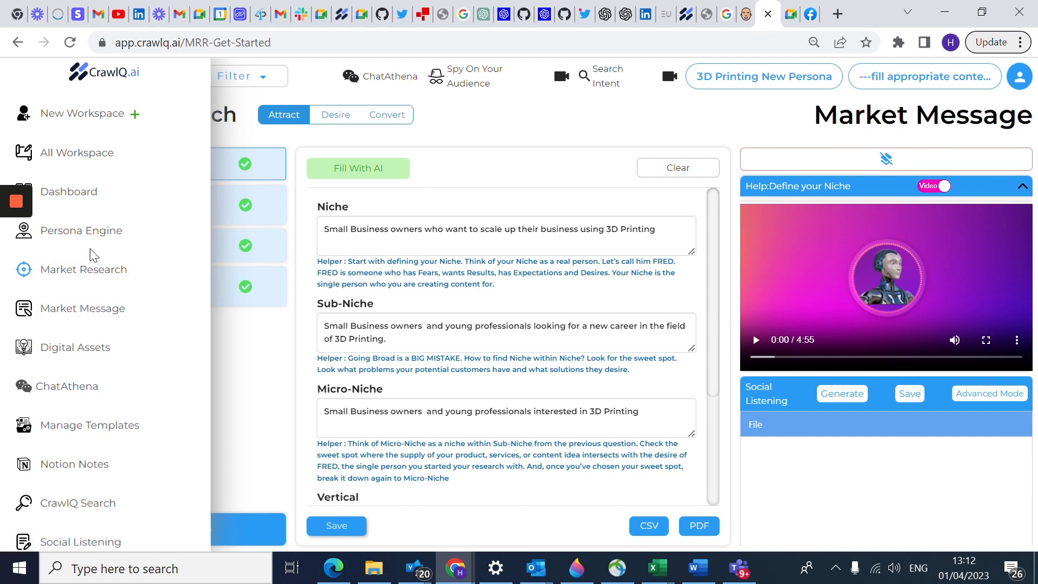
{"action": "left_click", "coordinate": [71, 231]}
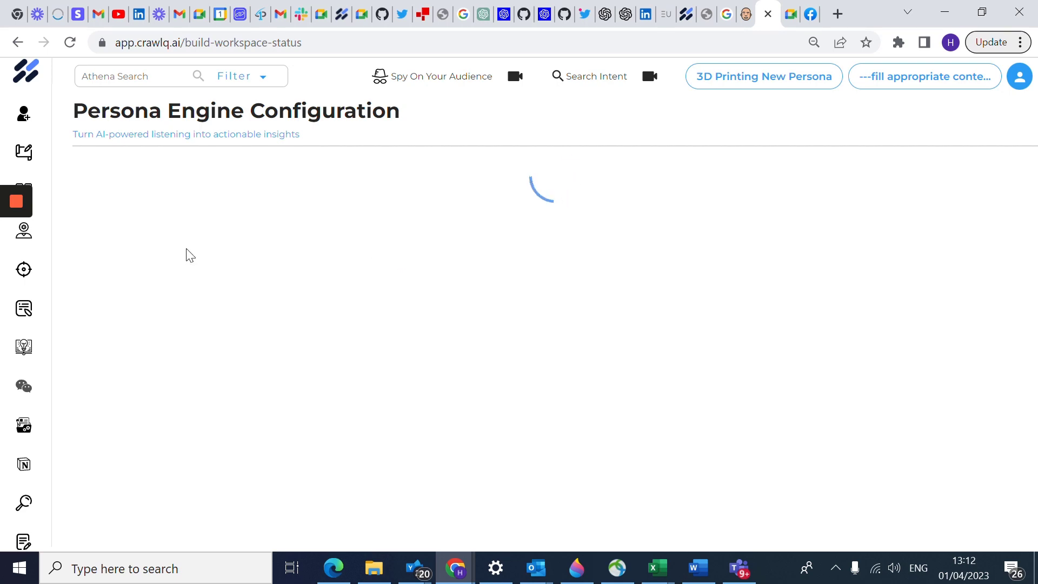
{"action": "scroll", "coordinate": [461, 235], "scroll_direction": "down", "scroll_amount": 20}
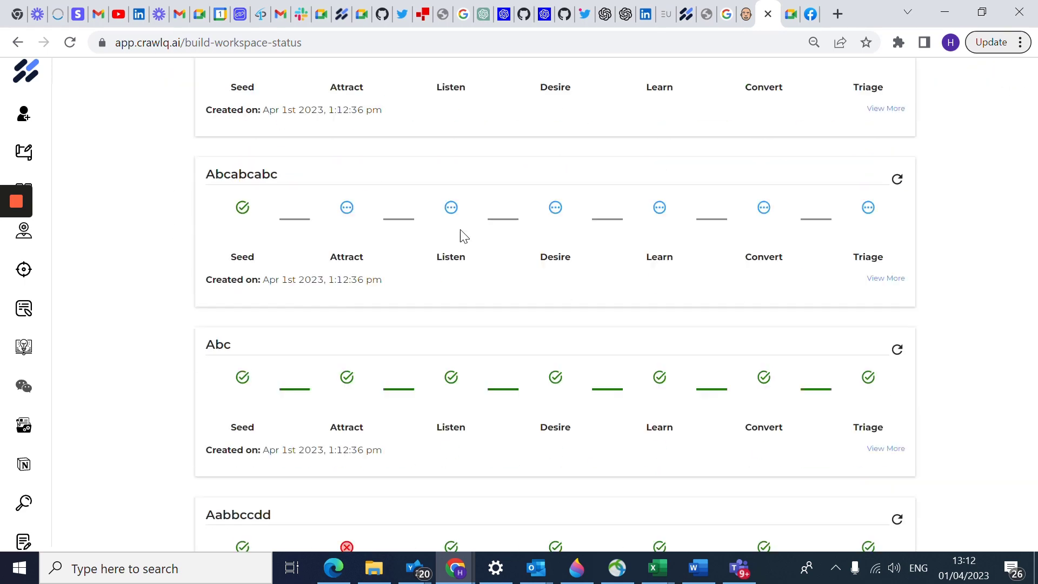
{"action": "scroll", "coordinate": [555, 310], "scroll_direction": "down", "scroll_amount": 20}
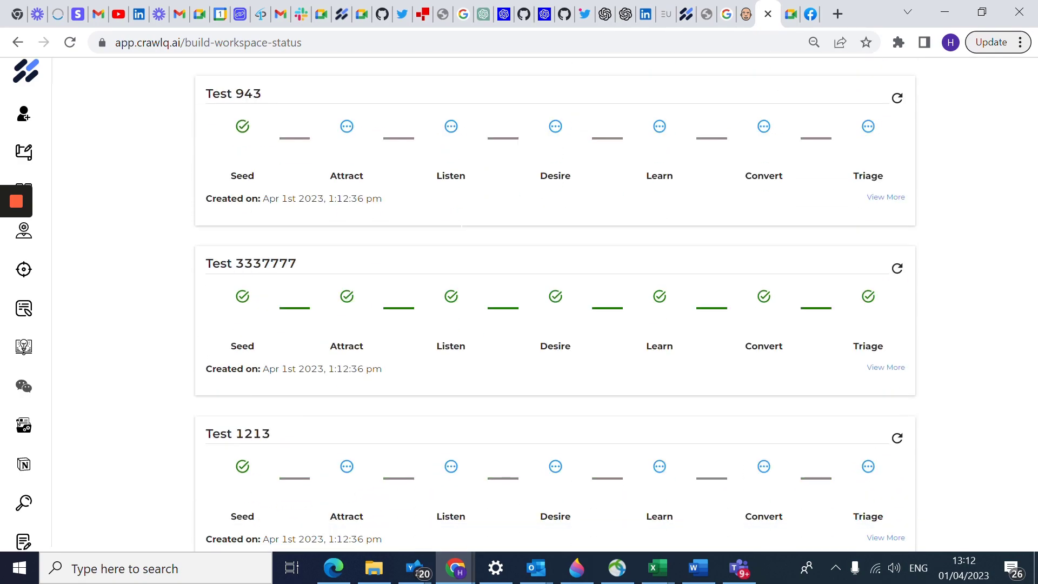
{"action": "scroll", "coordinate": [461, 235], "scroll_direction": "down", "scroll_amount": 20}
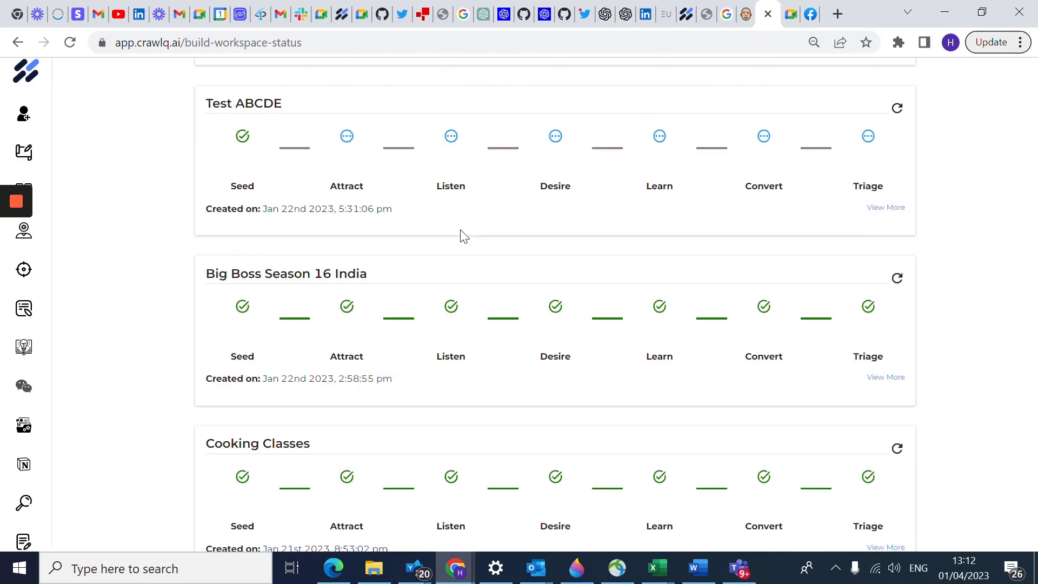
{"action": "scroll", "coordinate": [463, 236], "scroll_direction": "up", "scroll_amount": 10}
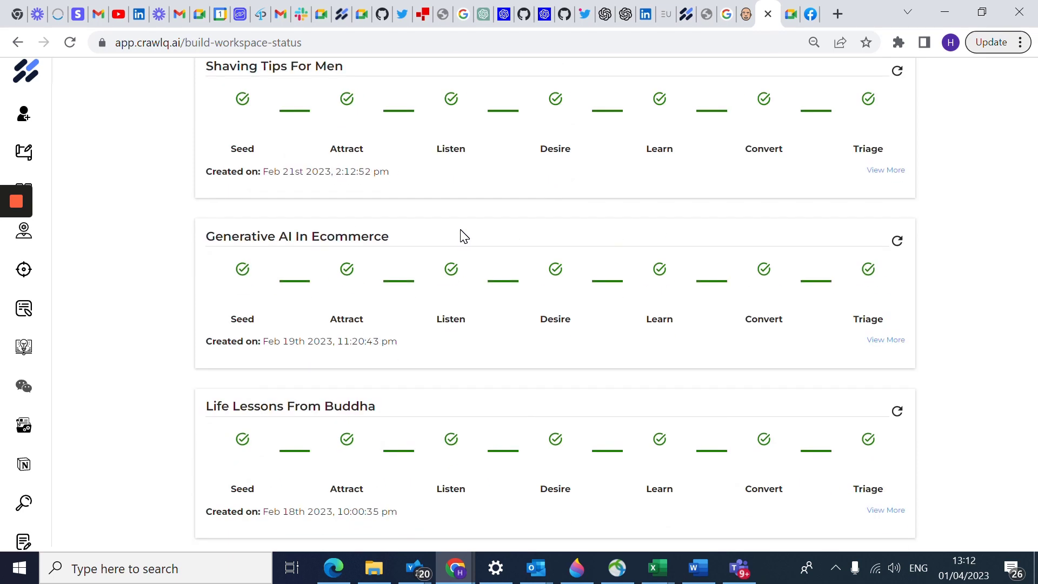
{"action": "scroll", "coordinate": [463, 236], "scroll_direction": "down", "scroll_amount": 3}
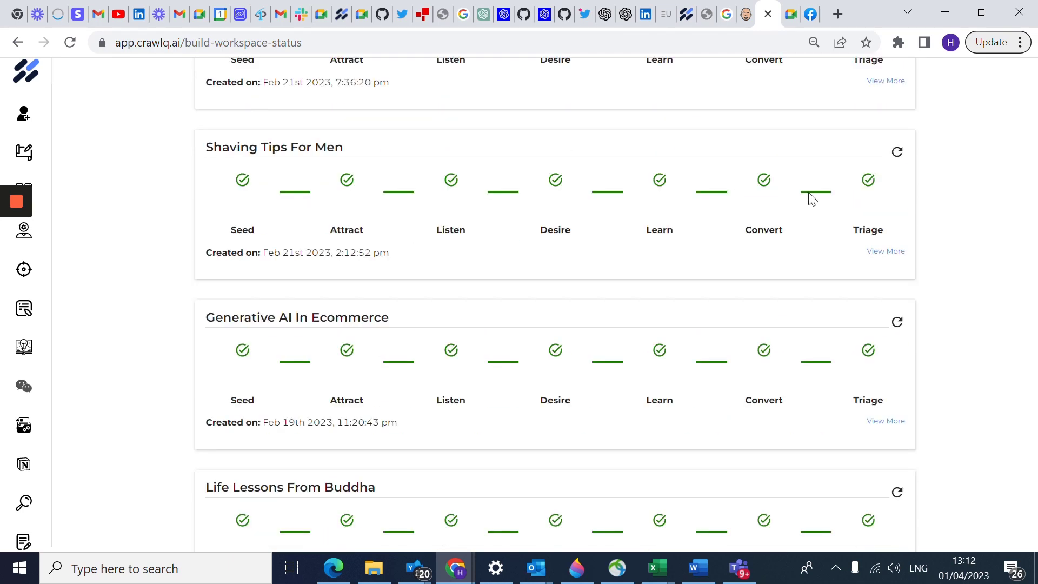
{"action": "left_click", "coordinate": [884, 252]}
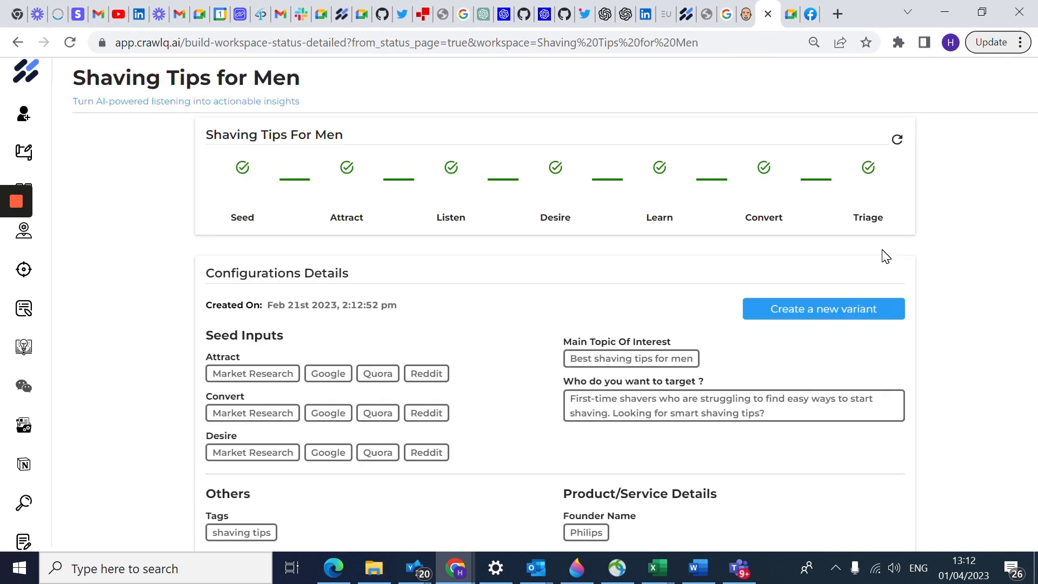
- Review the main topic of interest, target audience and product details in the "Shaving Tips For Men" configuration
{"action": "scroll", "coordinate": [605, 336], "scroll_direction": "down", "scroll_amount": 2}
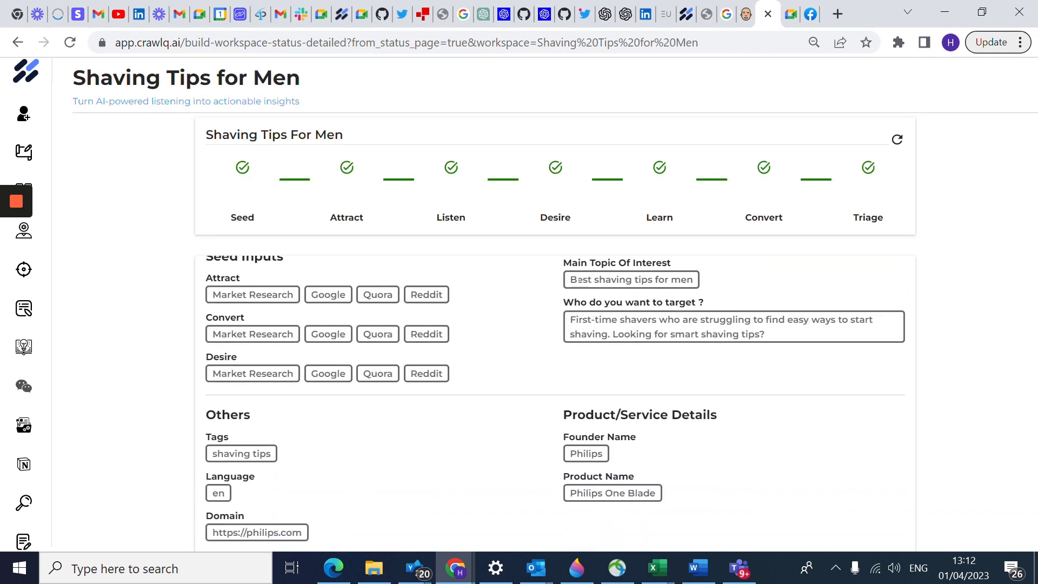
{"action": "left_click_drag", "start_coordinate": [577, 280], "coordinate": [635, 281]}
{"action": "left_click_drag", "start_coordinate": [599, 318], "coordinate": [649, 320]}
{"action": "scroll", "coordinate": [644, 378], "scroll_direction": "up", "scroll_amount": 1}
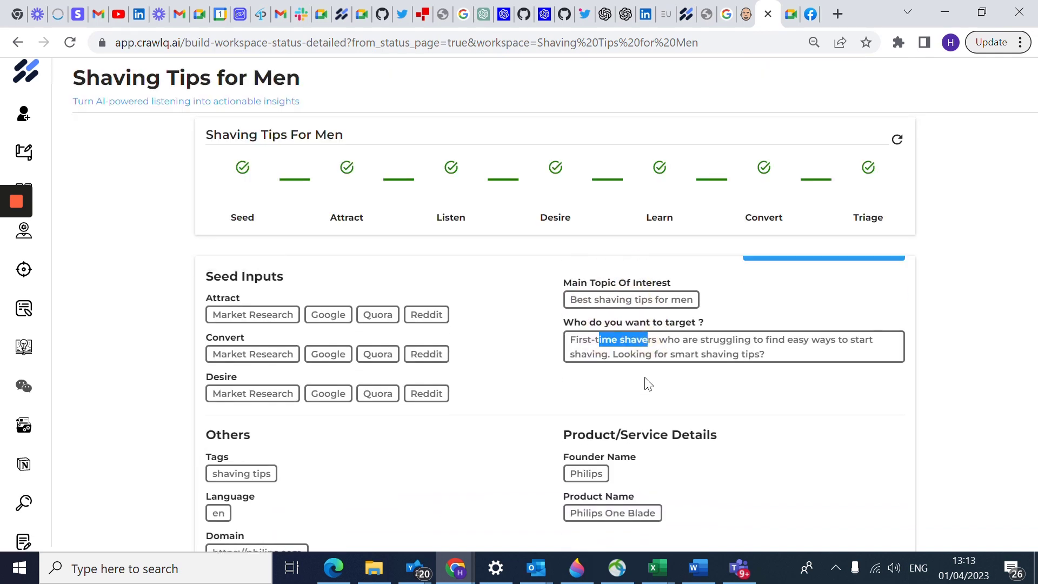
{"action": "scroll", "coordinate": [647, 383], "scroll_direction": "up", "scroll_amount": 1}
{"action": "scroll", "coordinate": [640, 475], "scroll_direction": "down", "scroll_amount": 1}
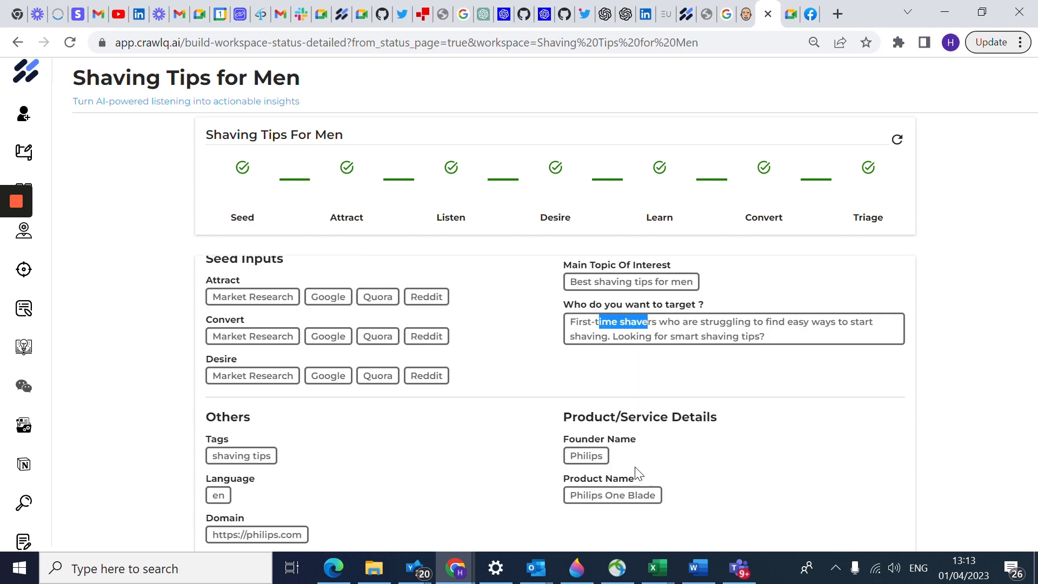
{"action": "scroll", "coordinate": [639, 475], "scroll_direction": "up", "scroll_amount": 1}
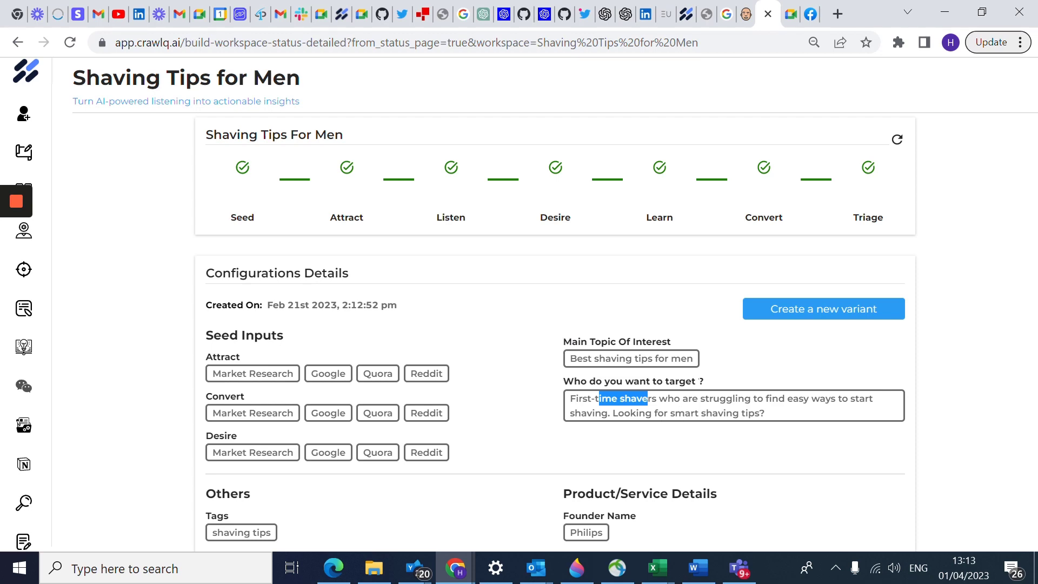
- Start a new persona variant named "Shaving Tips for Men Germany" with the main topic "Best shaving tips for men in Germany"
{"action": "left_click", "coordinate": [816, 320]}
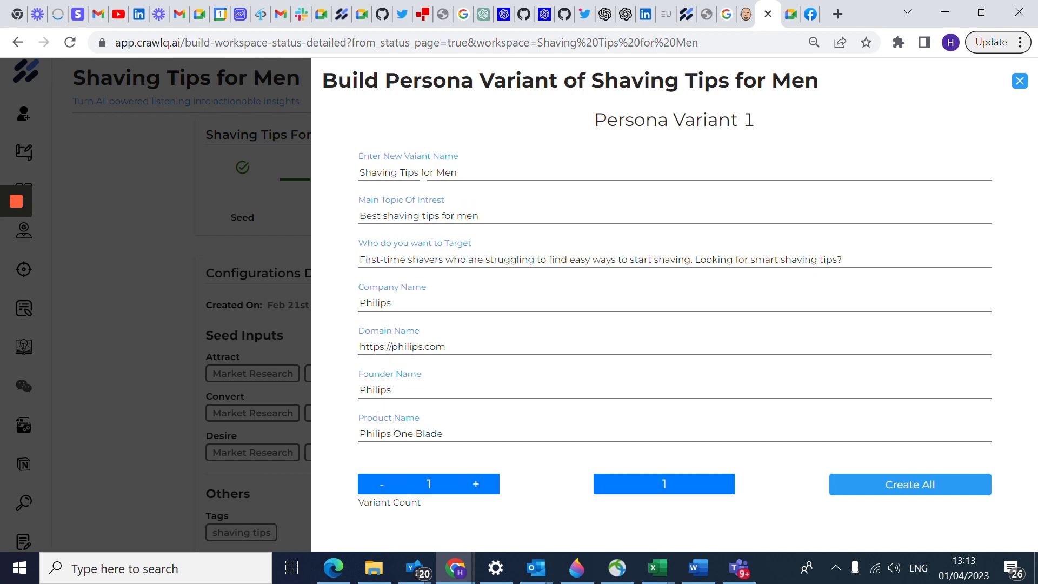
{"action": "left_click", "coordinate": [470, 172]}
{"action": "left_click", "coordinate": [484, 216]}
- Set the variant's target audience to "Middle-aged person who are struggling to find easy ways to switch to new electronic shaving devices."
{"action": "left_click", "coordinate": [362, 260]}
{"action": "key", "text": "shift+Right"}
{"action": "key", "text": "shift+Right"}
{"action": "key", "text": "shift+Right"}
{"action": "key", "text": "shift+Right"}
{"action": "key", "text": "shift+Right"}
{"action": "key", "text": "shift+Right"}
{"action": "key", "text": "shift+Right"}
{"action": "key", "text": "shift+Right"}
{"action": "key", "text": "shift+Right"}
{"action": "key", "text": "shift+Right"}
{"action": "key", "text": "shift+Right"}
{"action": "key", "text": "shift+Right"}
{"action": "key", "text": "shift+Right"}
{"action": "key", "text": "shift+Right"}
{"action": "key", "text": "shift+Right"}
{"action": "key", "text": "shift+Right"}
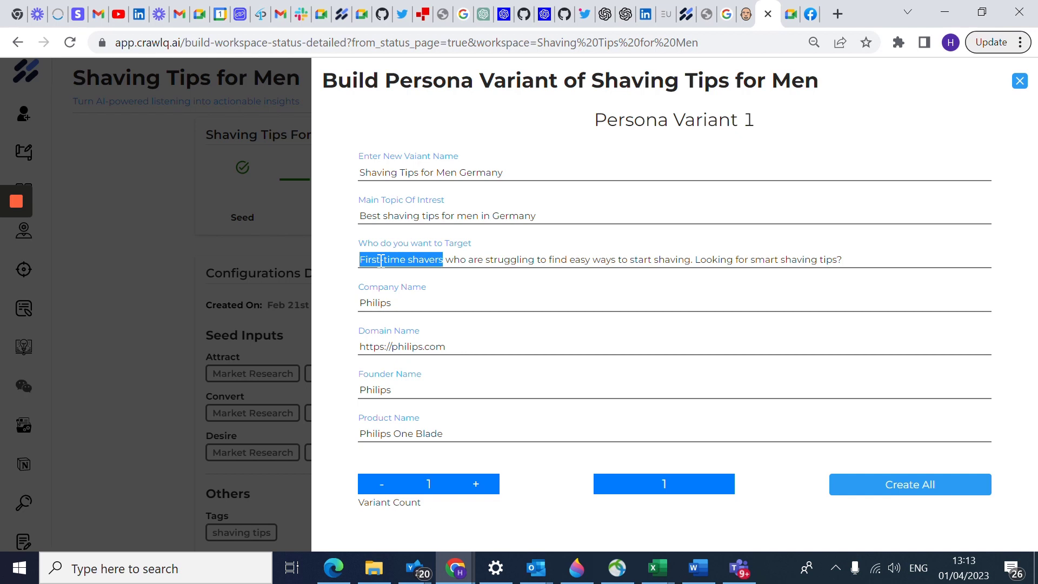
{"action": "type", "text": "Middle-aged person"}
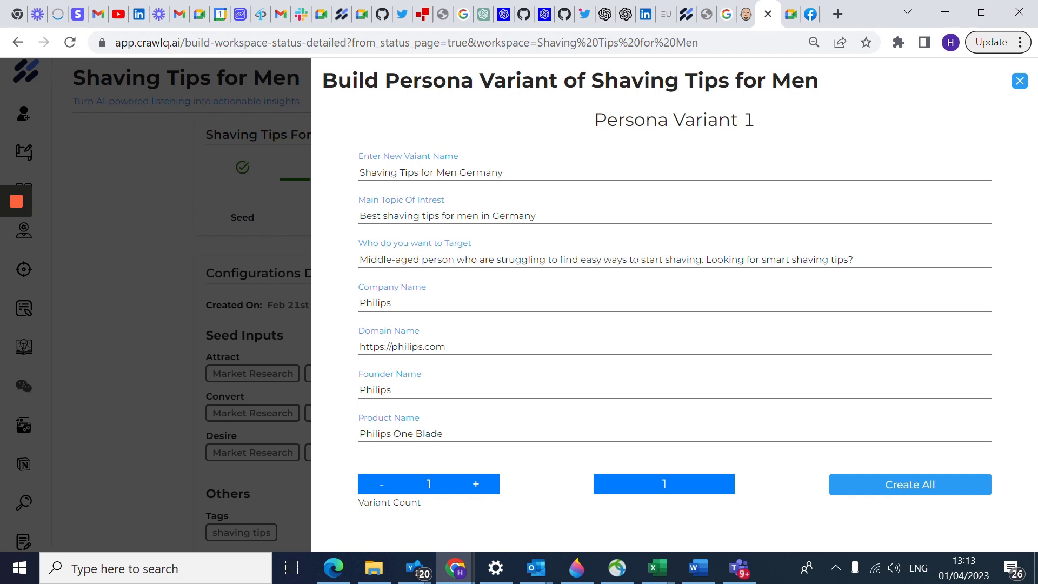
{"action": "left_click_drag", "start_coordinate": [639, 260], "coordinate": [854, 261]}
{"action": "type", "text": "switch"}
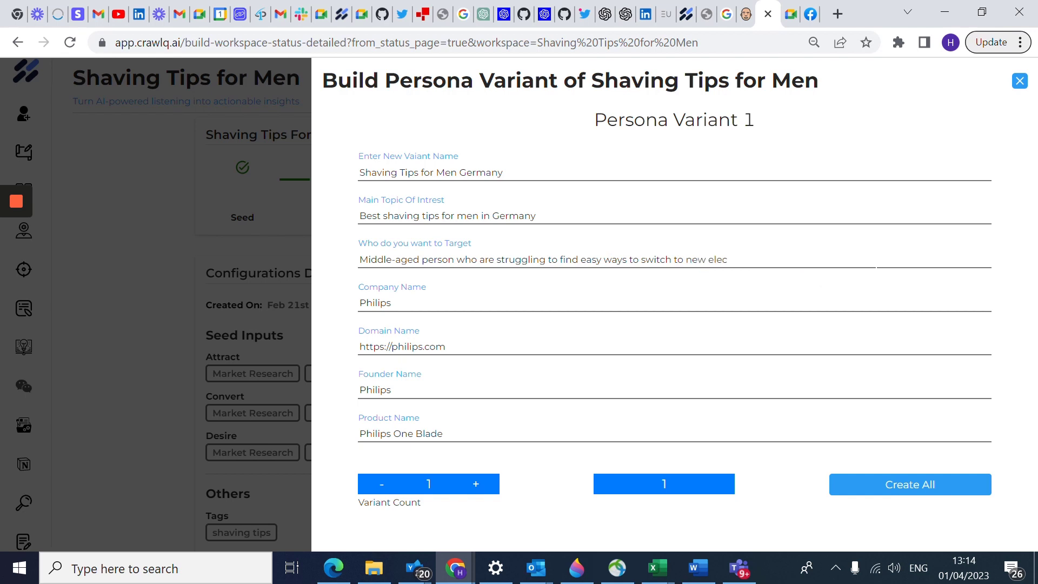
{"action": "type", "text": "es."}
- Raise the variant count to 2, view the form for Persona Variant 2, and close the variant builder without creating any variants
{"action": "left_click", "coordinate": [478, 484]}
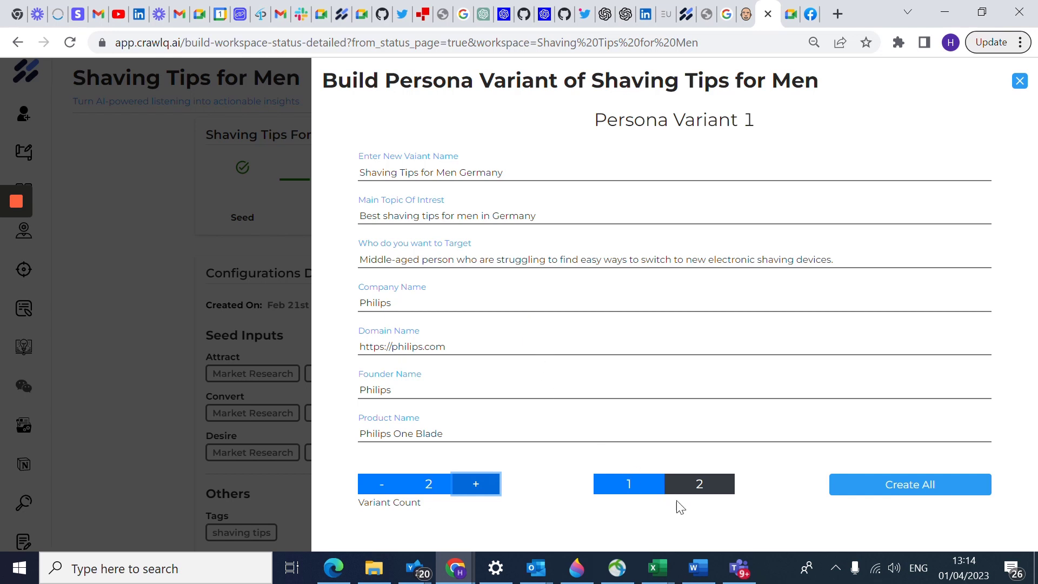
{"action": "left_click", "coordinate": [684, 487]}
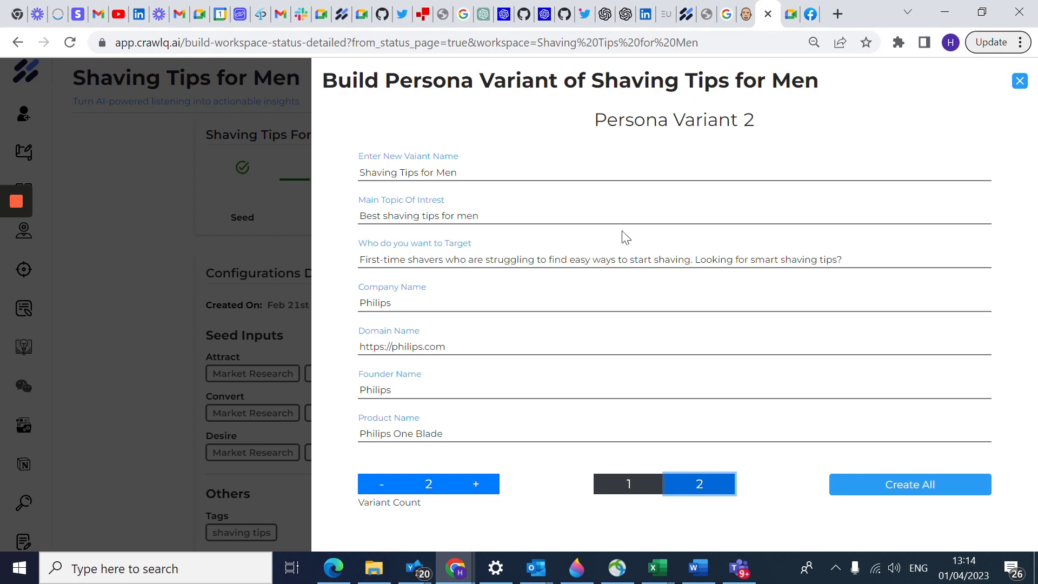
{"action": "left_click", "coordinate": [1020, 82]}
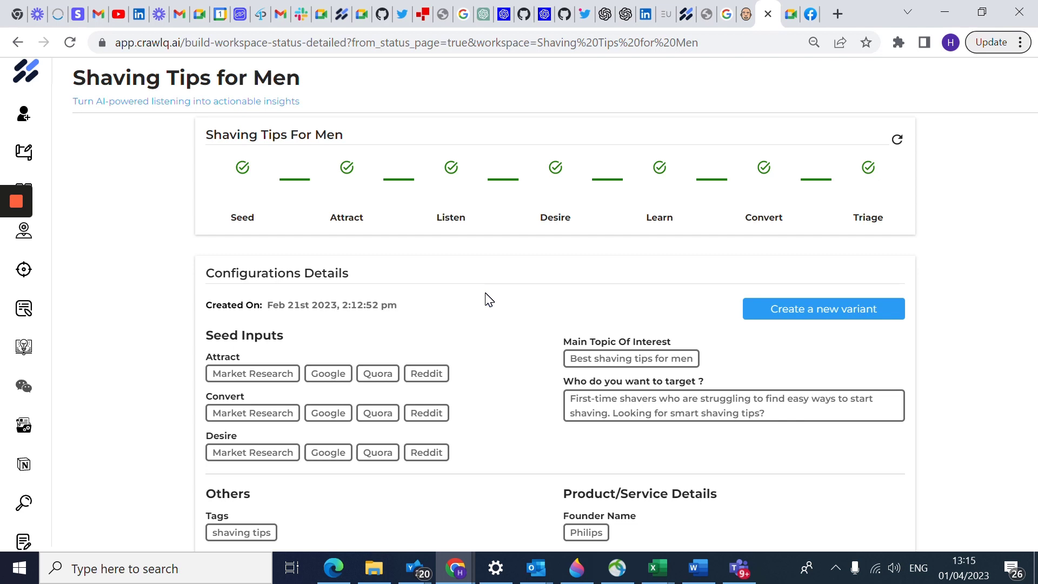
- Leave the workspace's configuration details and open the overview of all workspaces
{"action": "mouse_move", "coordinate": [134, 181]}
{"action": "left_click", "coordinate": [16, 46]}
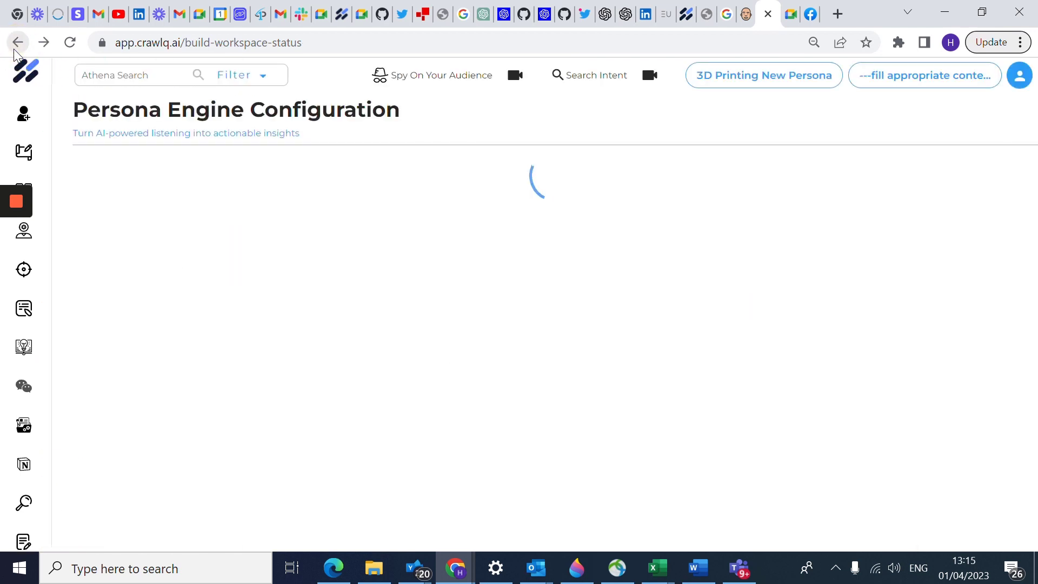
{"action": "mouse_move", "coordinate": [63, 175]}
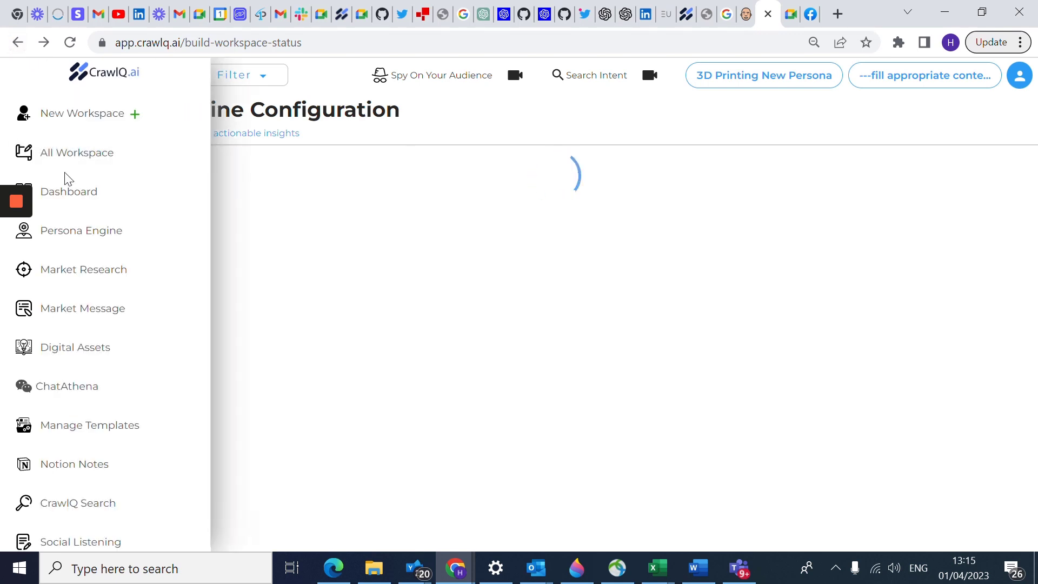
{"action": "left_click", "coordinate": [78, 153]}
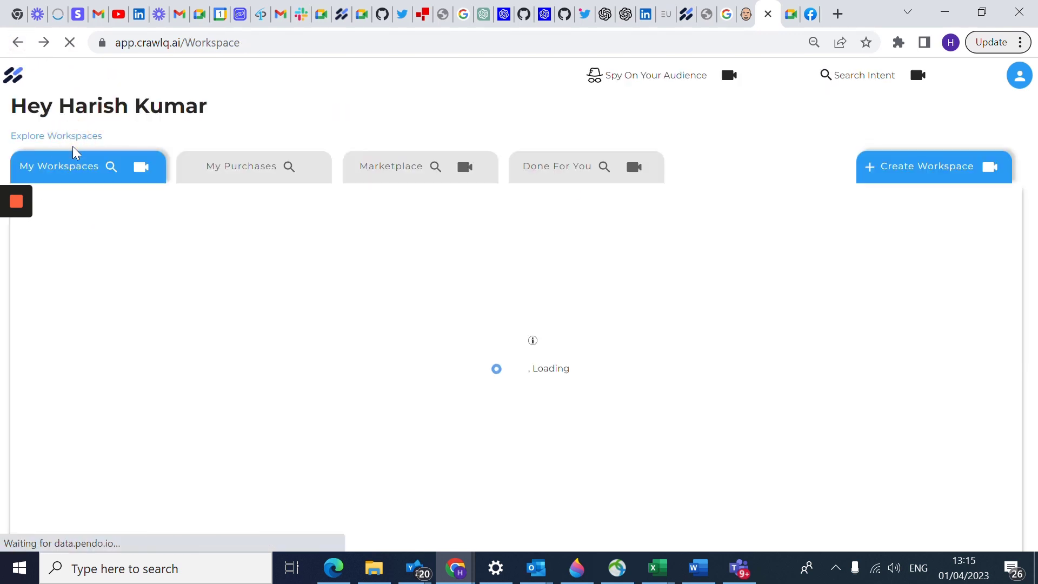